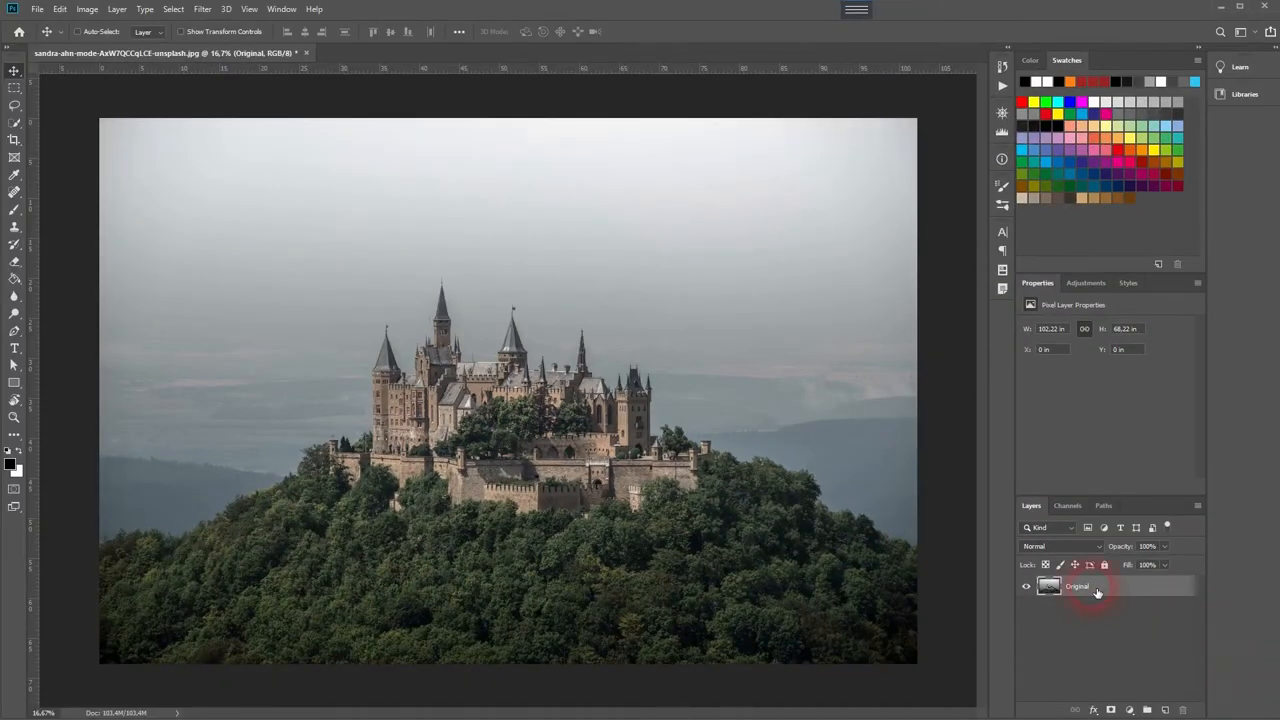
# Duplicate the Original layer with Ctrl+J and convert the Original copy into a smart object
pyautogui.hotkey('ctrl', 'j')
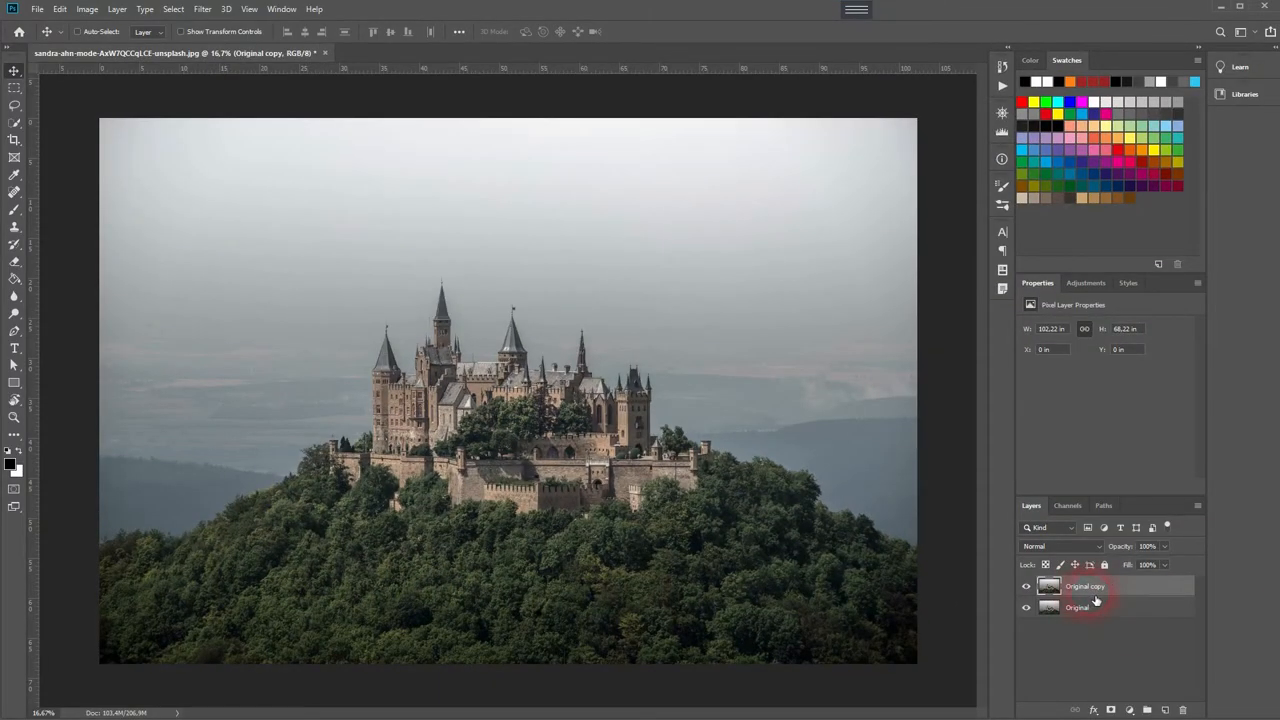
pyautogui.click(1062, 612)
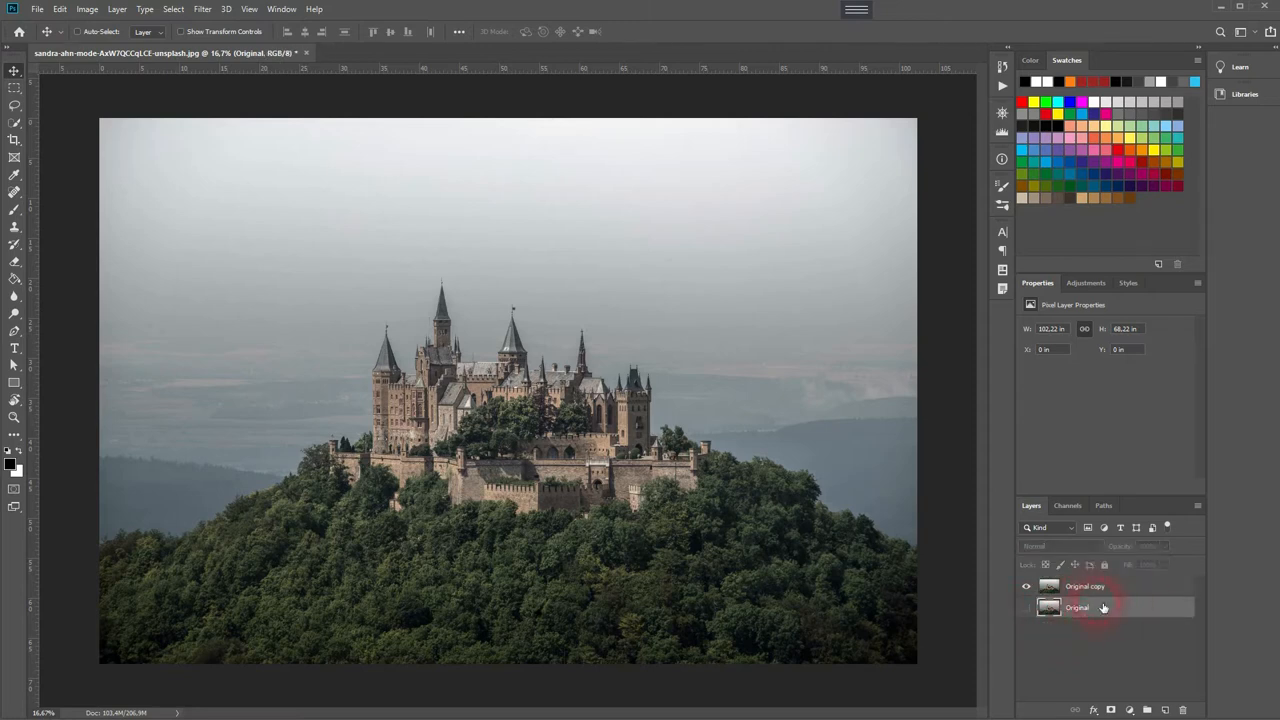
pyautogui.click(1056, 590)
pyautogui.rightClick(1052, 590)
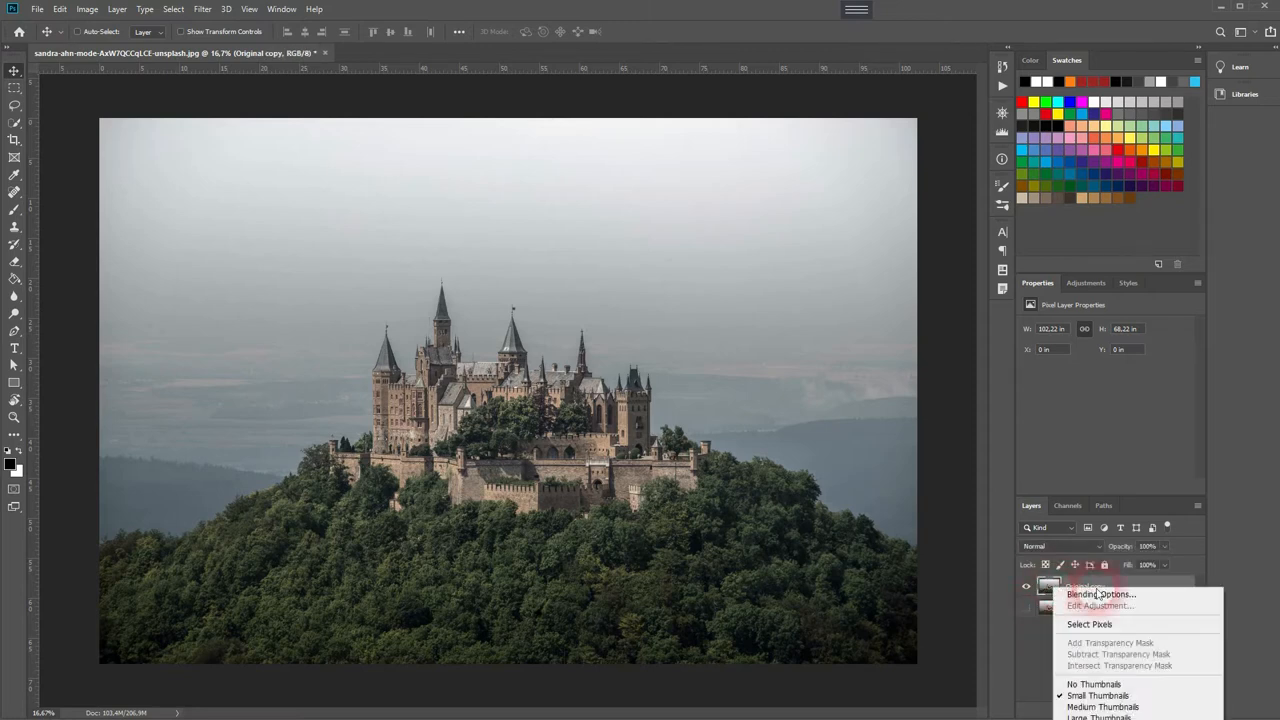
pyautogui.press('Escape')
pyautogui.rightClick(1106, 590)
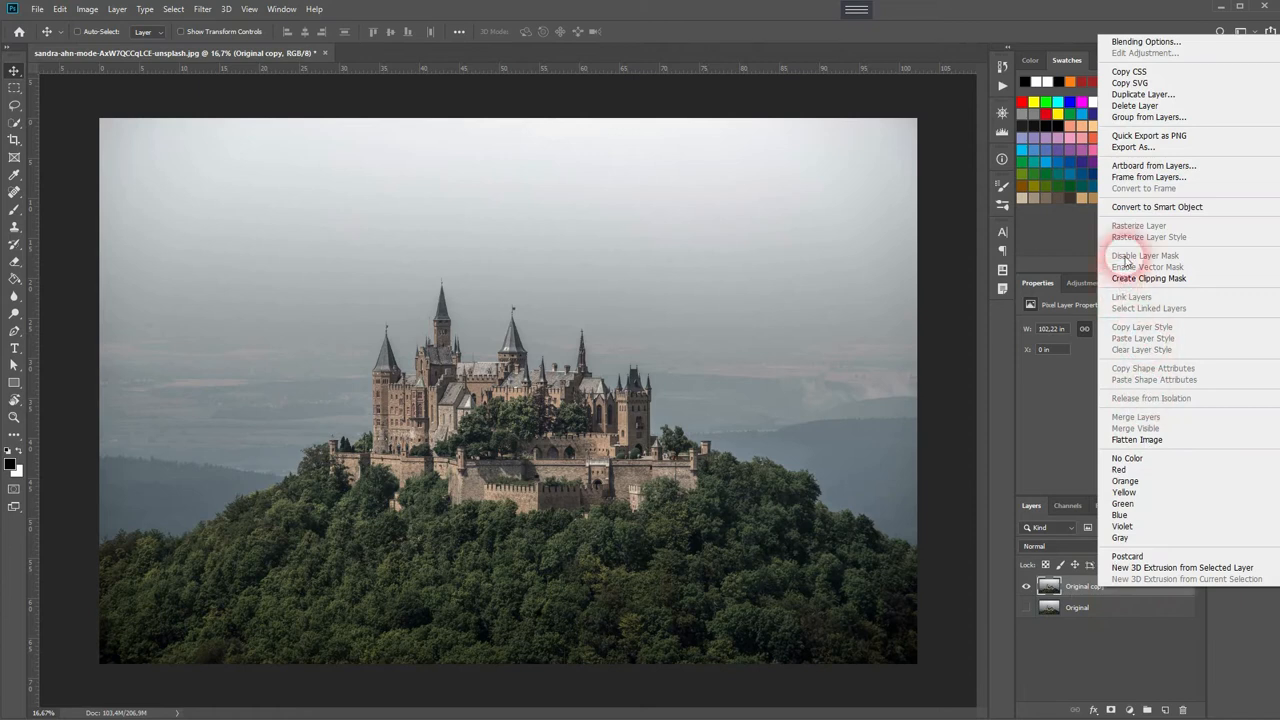
pyautogui.click(1157, 207)
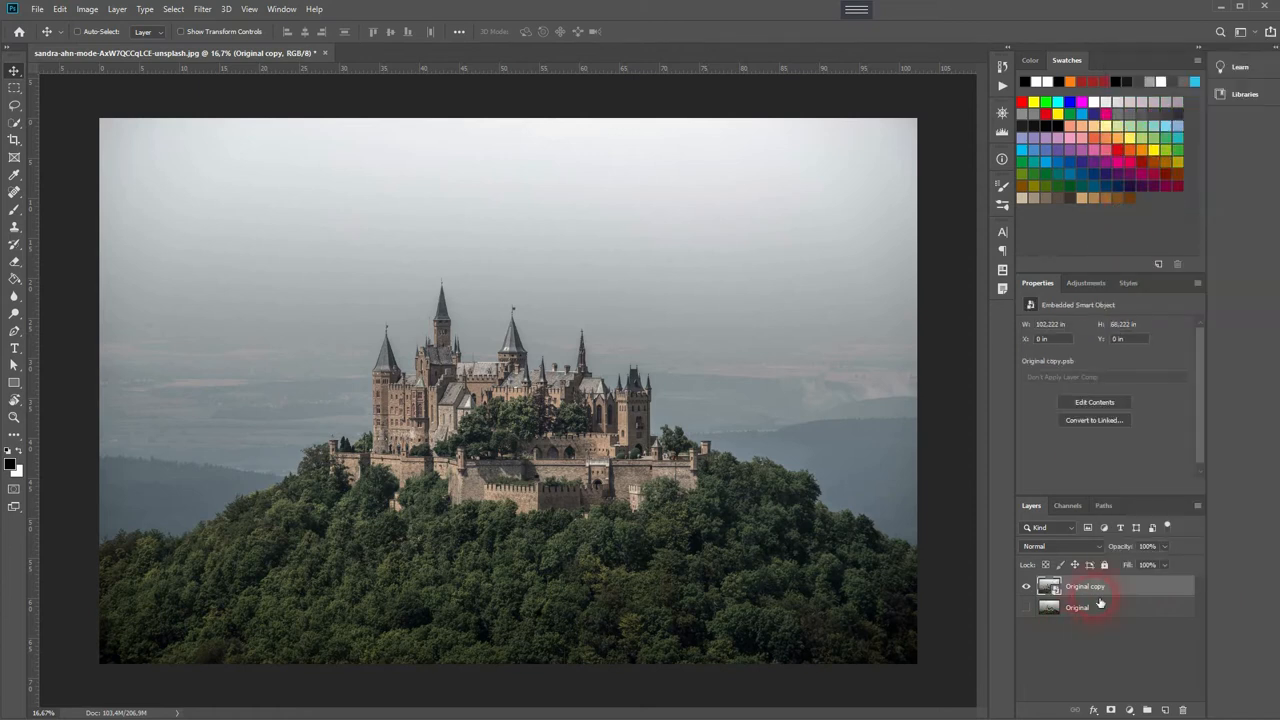
# Add a Hue/Saturation layer with the Old Style preset, saturation lowered further and lightness -2
pyautogui.click(1131, 710)
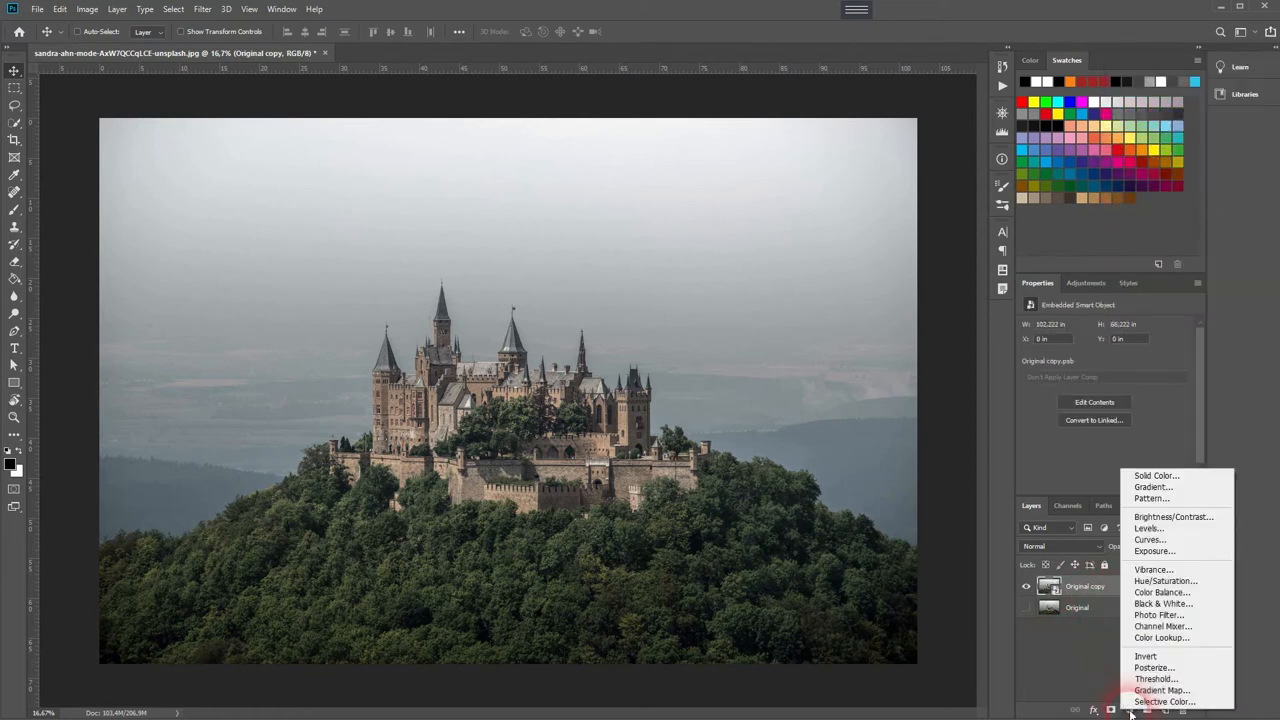
pyautogui.click(1164, 581)
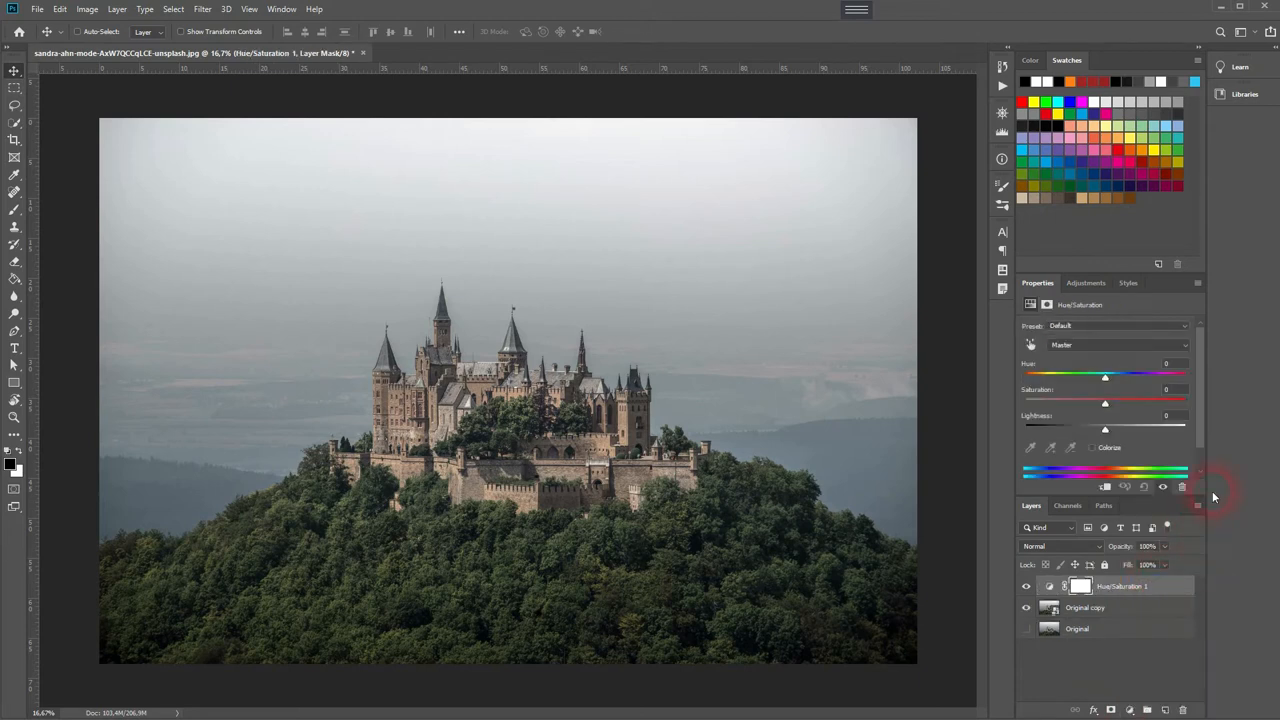
pyautogui.click(1184, 325)
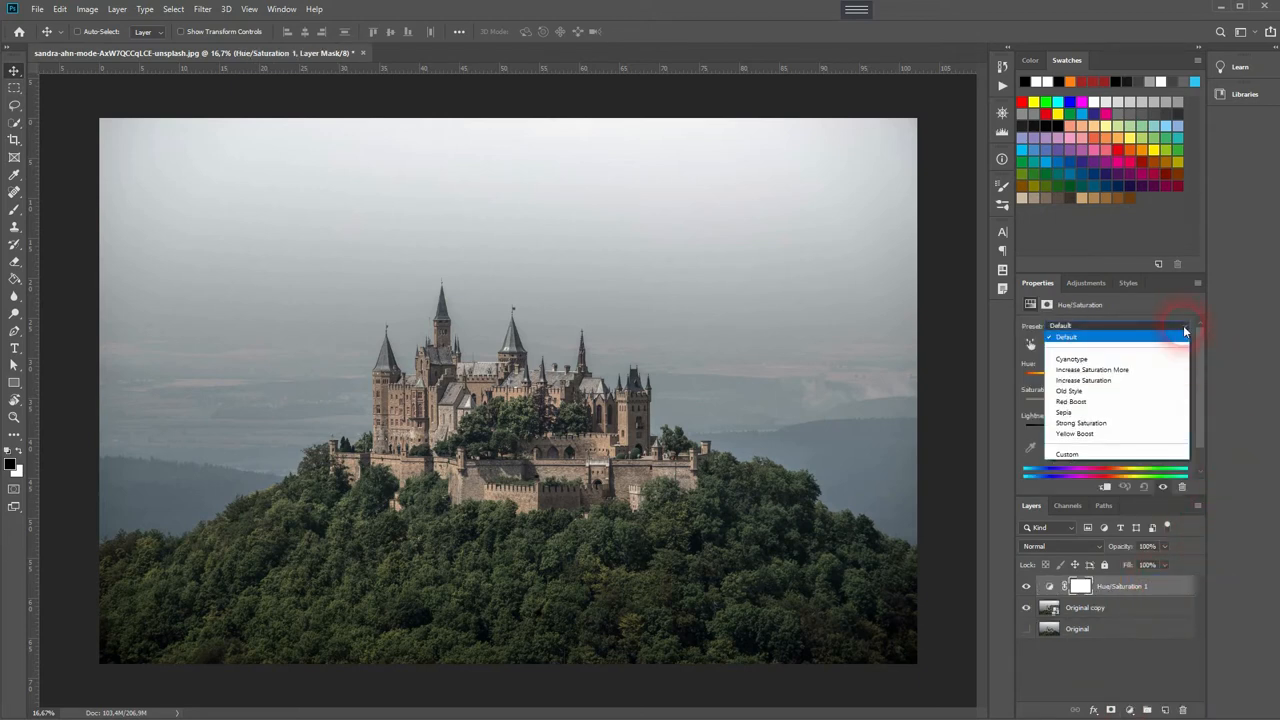
pyautogui.click(1133, 391)
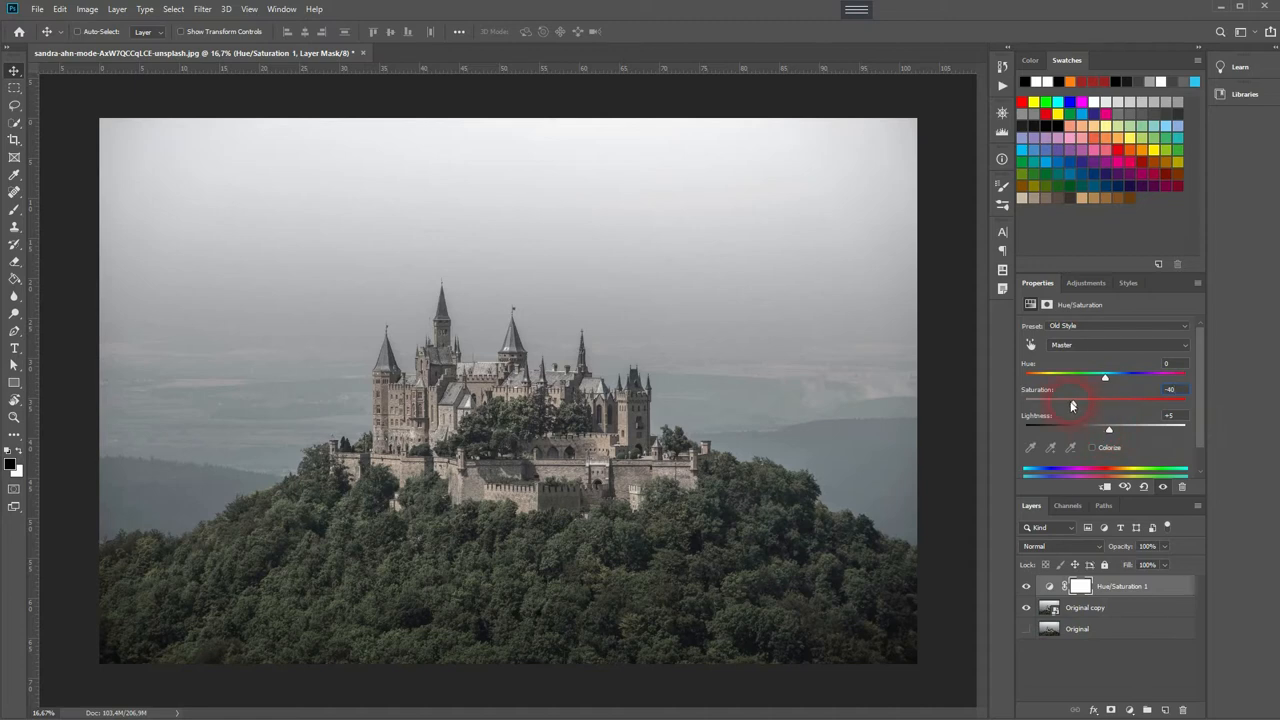
pyautogui.moveTo(1071, 403)
pyautogui.mouseDown()
pyautogui.moveTo(1050, 405)
pyautogui.moveTo(1099, 431)
pyautogui.mouseUp()
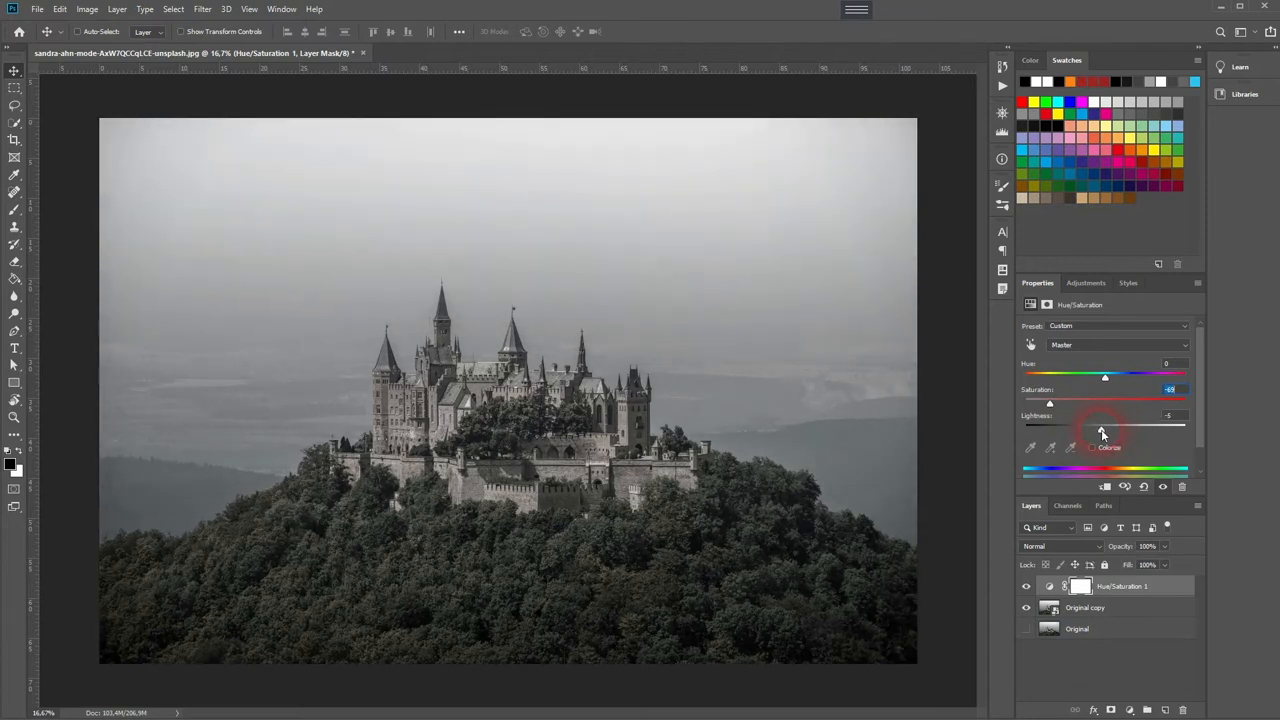
pyautogui.moveTo(1101, 431); pyautogui.dragTo(1104, 431)
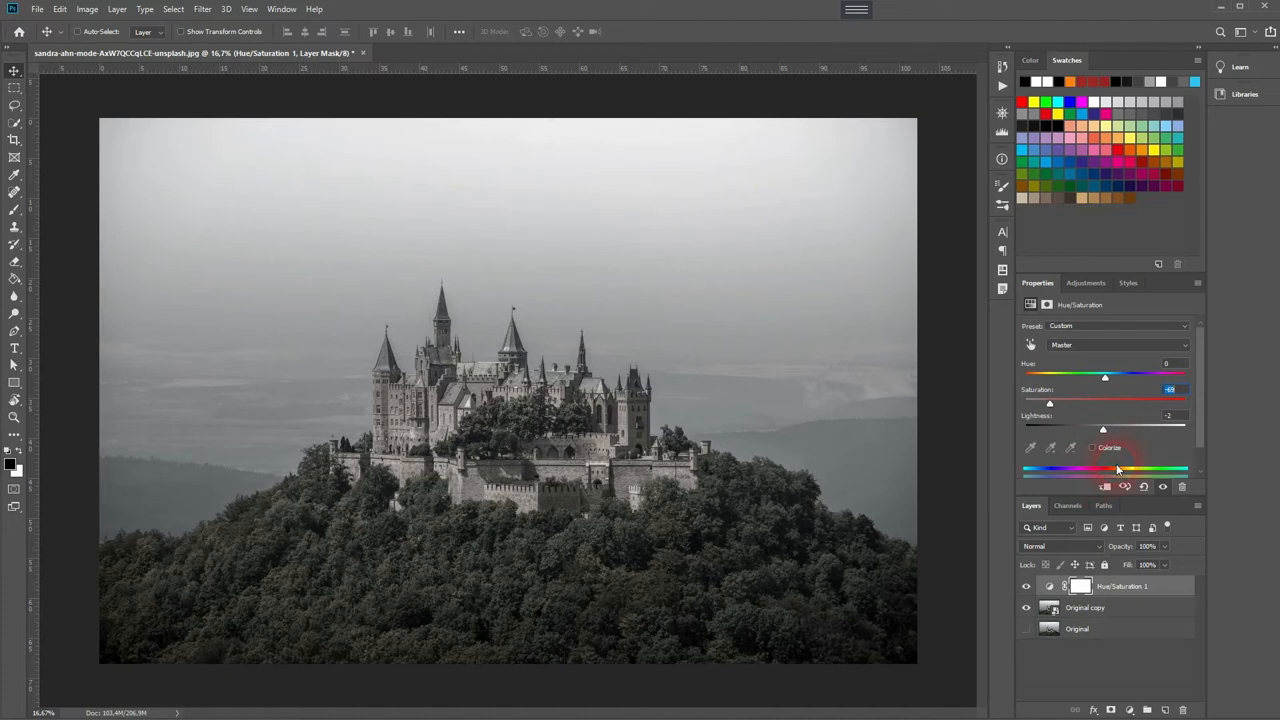
# Add a Color Balance layer shifting Midtones toward magenta and yellow for a warm sepia
pyautogui.click(1130, 709)
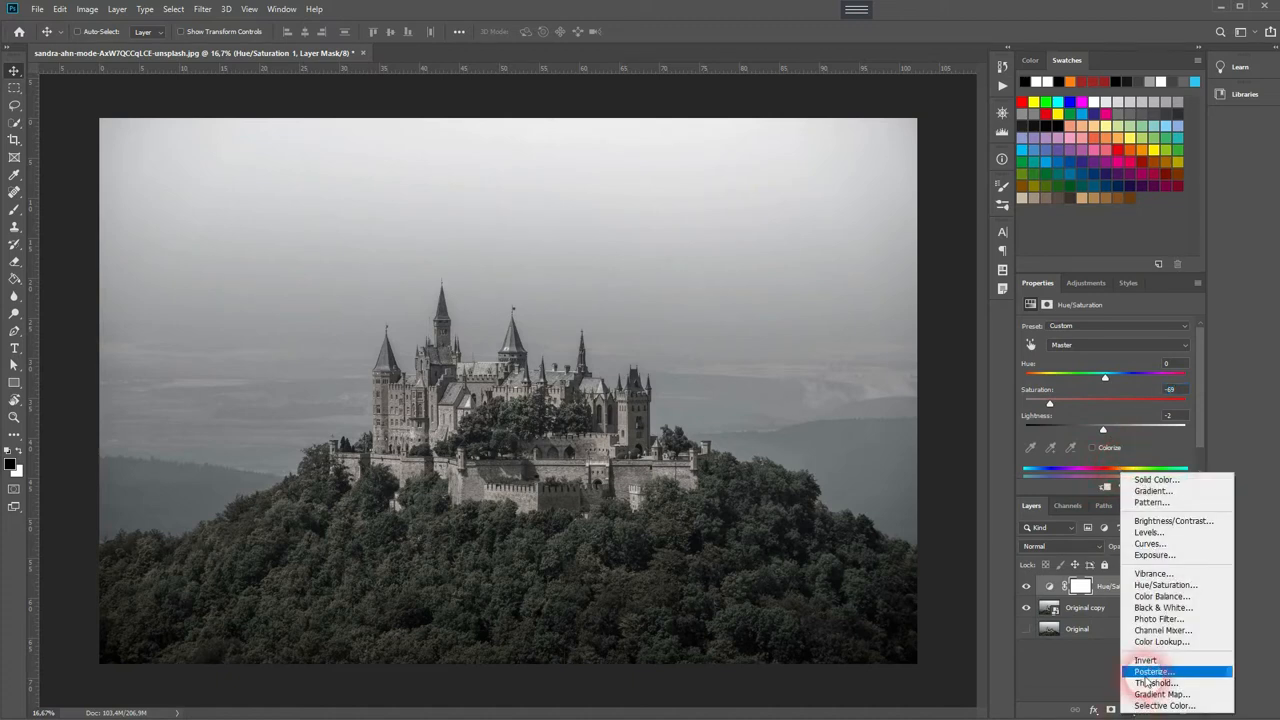
pyautogui.click(1161, 601)
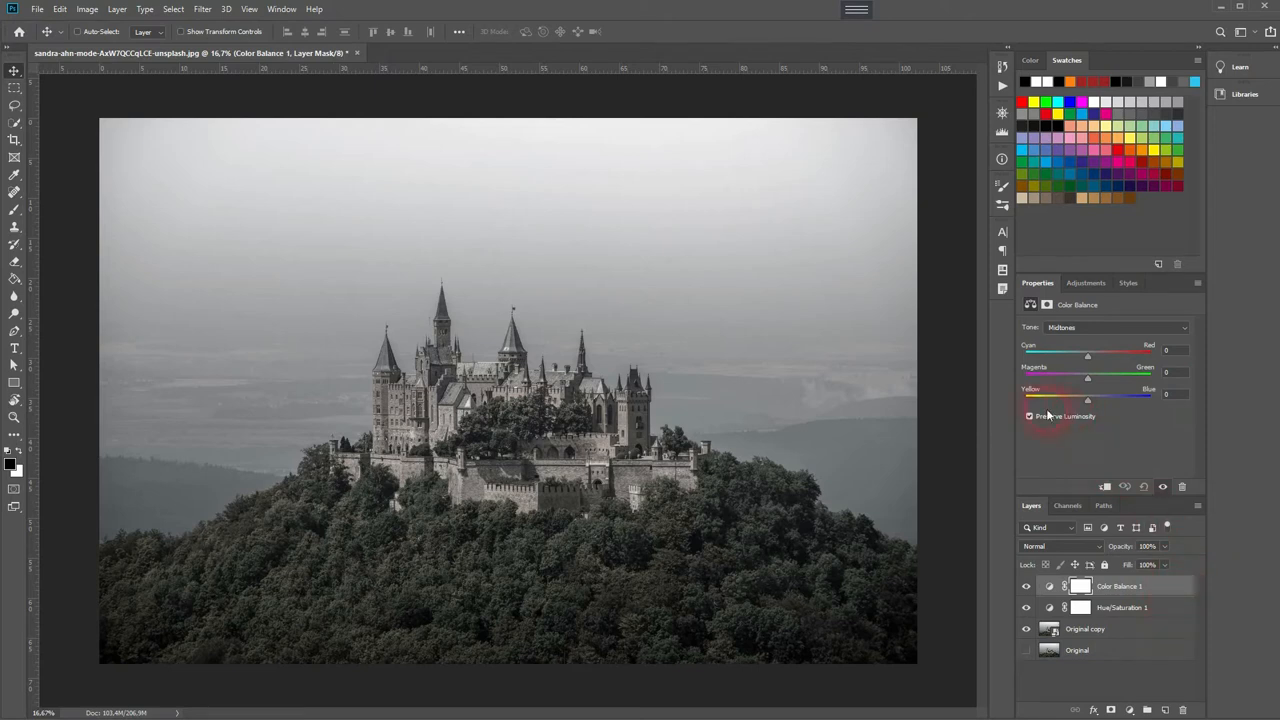
pyautogui.click(1081, 329)
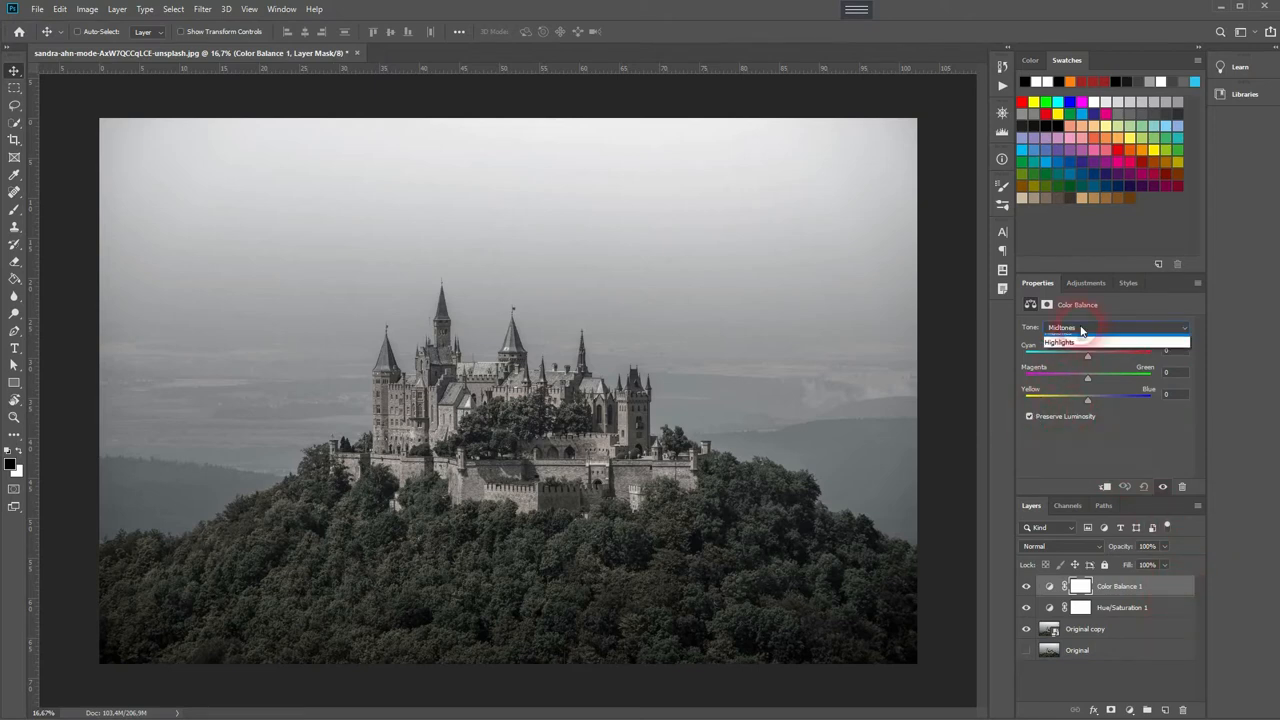
pyautogui.click(1055, 348)
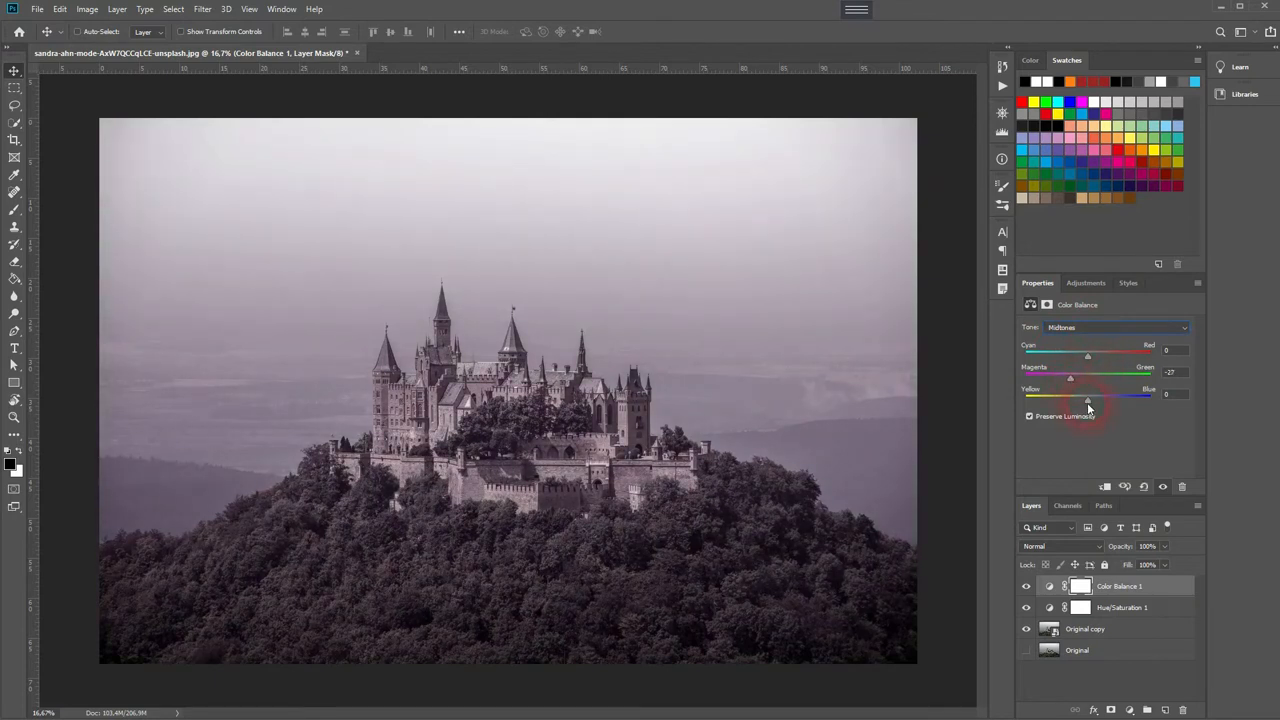
pyautogui.moveTo(1087, 401); pyautogui.dragTo(1065, 401)
pyautogui.moveTo(1070, 379); pyautogui.dragTo(1068, 380)
# Select the Original copy layer and bring up the Filter Gallery for it
pyautogui.click(1100, 629)
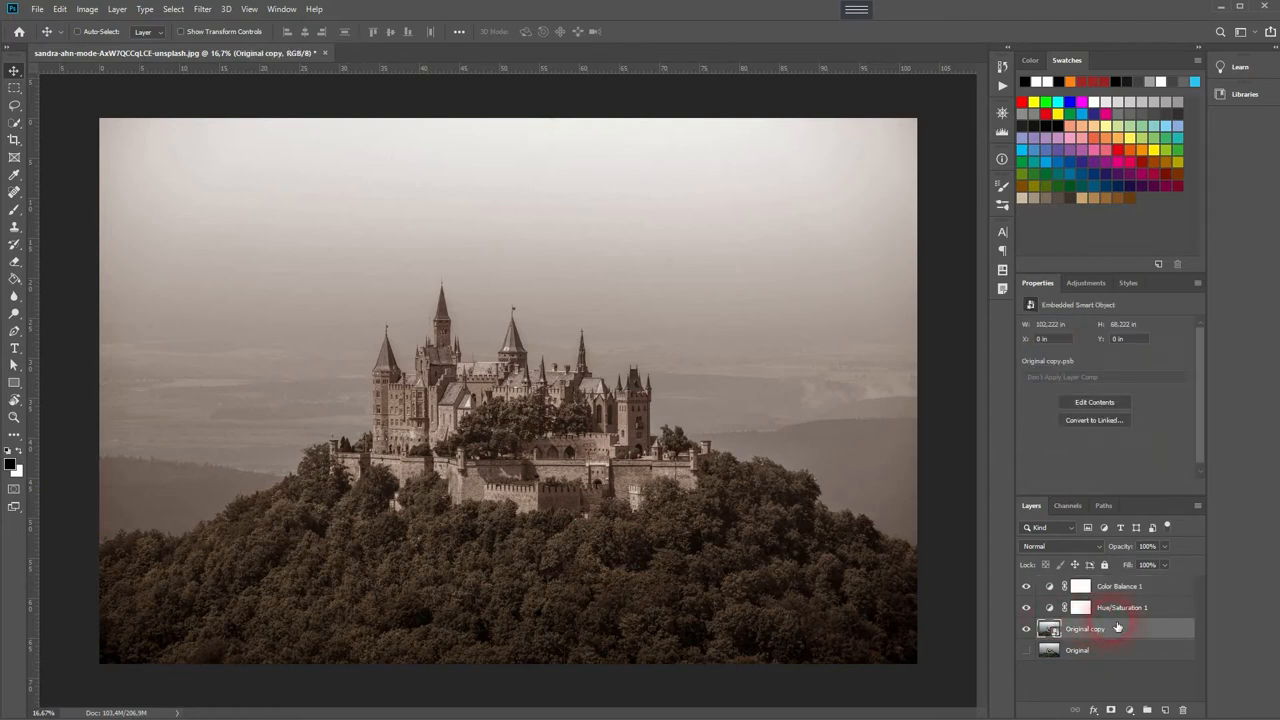
pyautogui.click(203, 9)
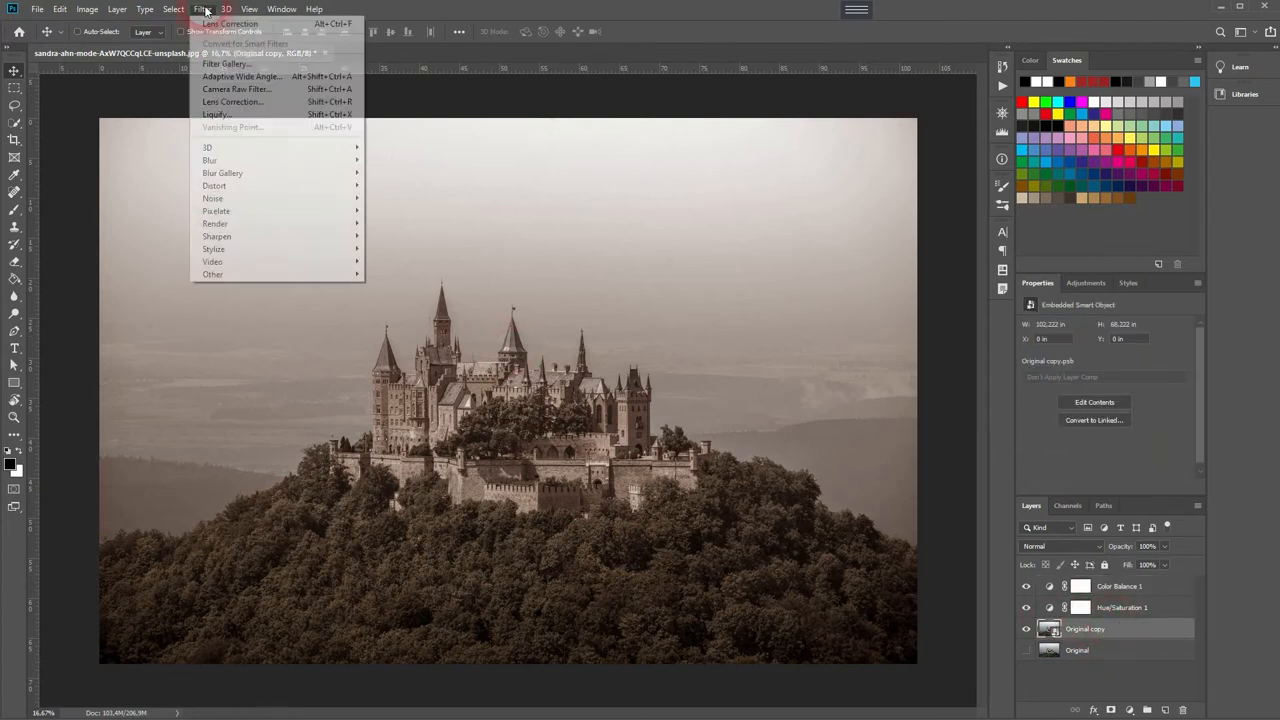
pyautogui.click(256, 66)
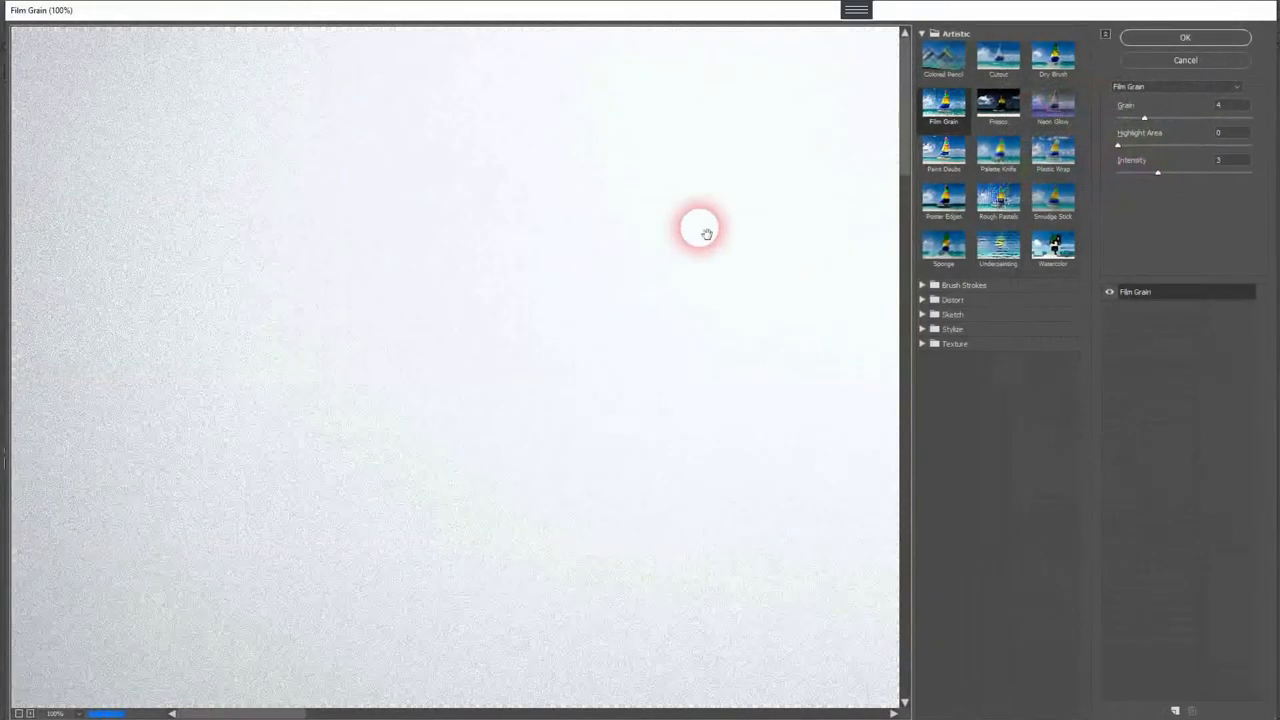
# In the Artistic group, zoom the Film Grain preview out until the whole castle shows
pyautogui.click(952, 33)
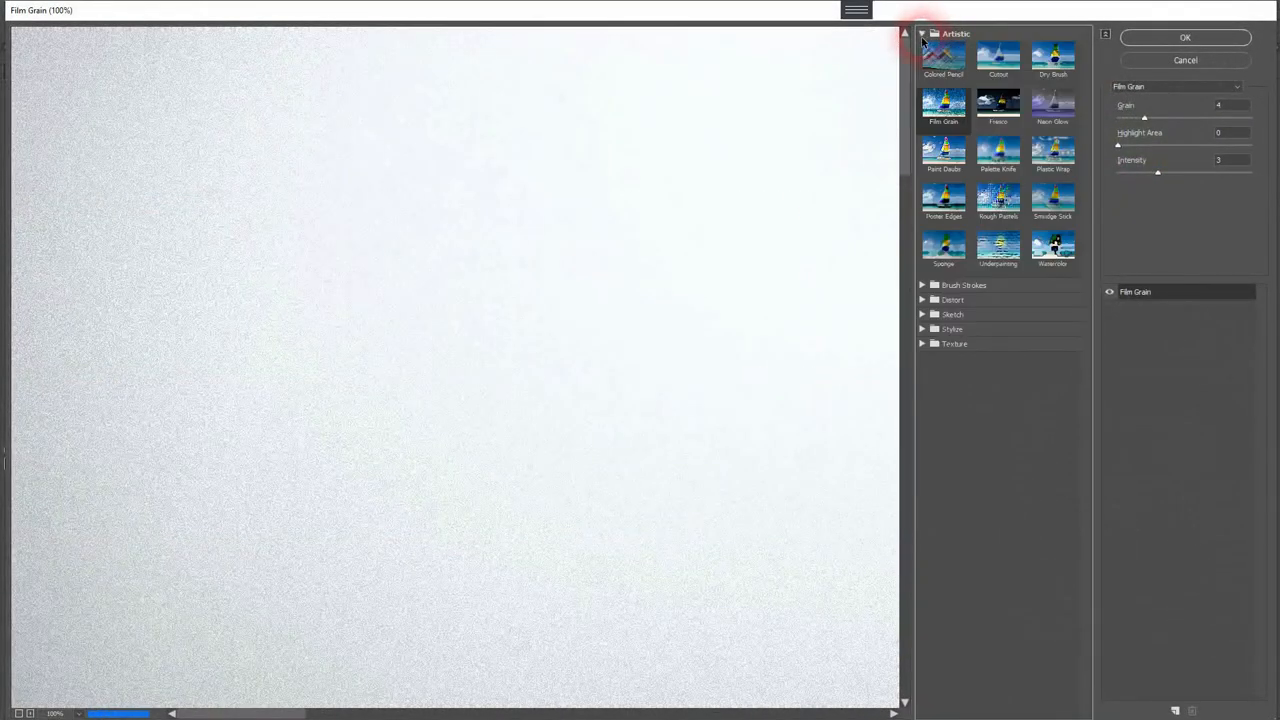
pyautogui.click(943, 103)
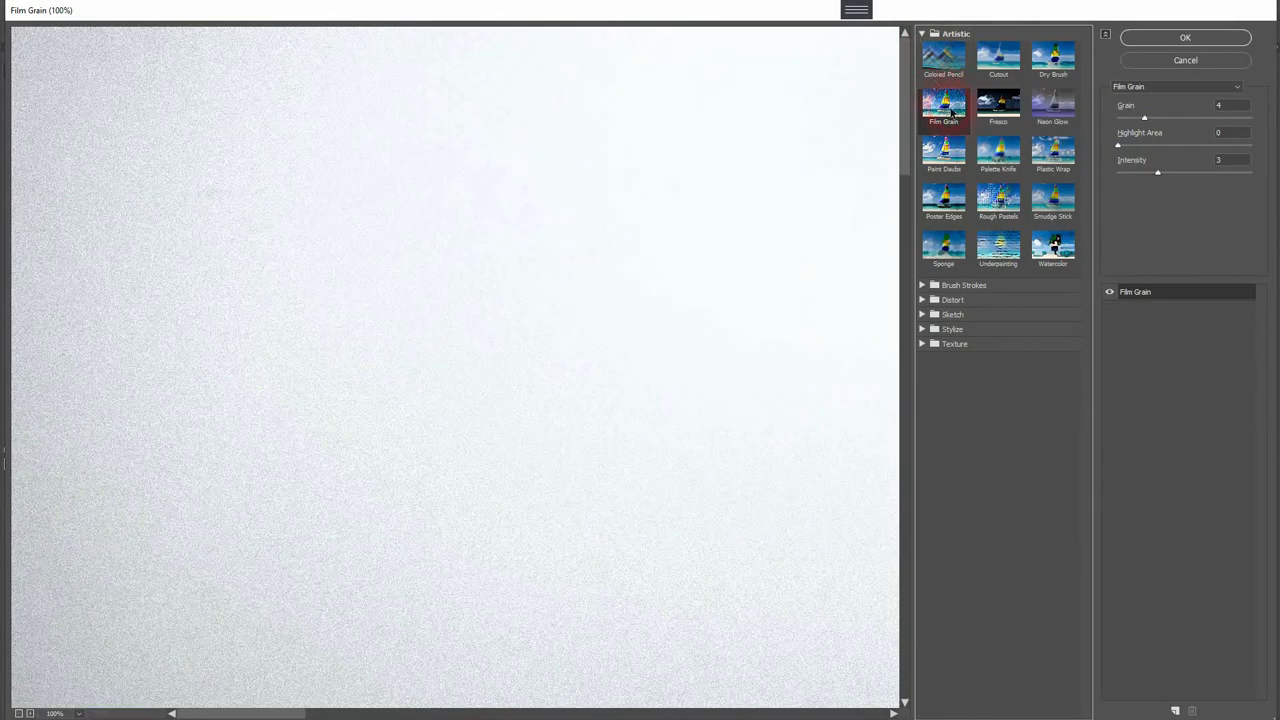
pyautogui.keyDown('alt'); pyautogui.click(648, 320); pyautogui.keyUp('alt')
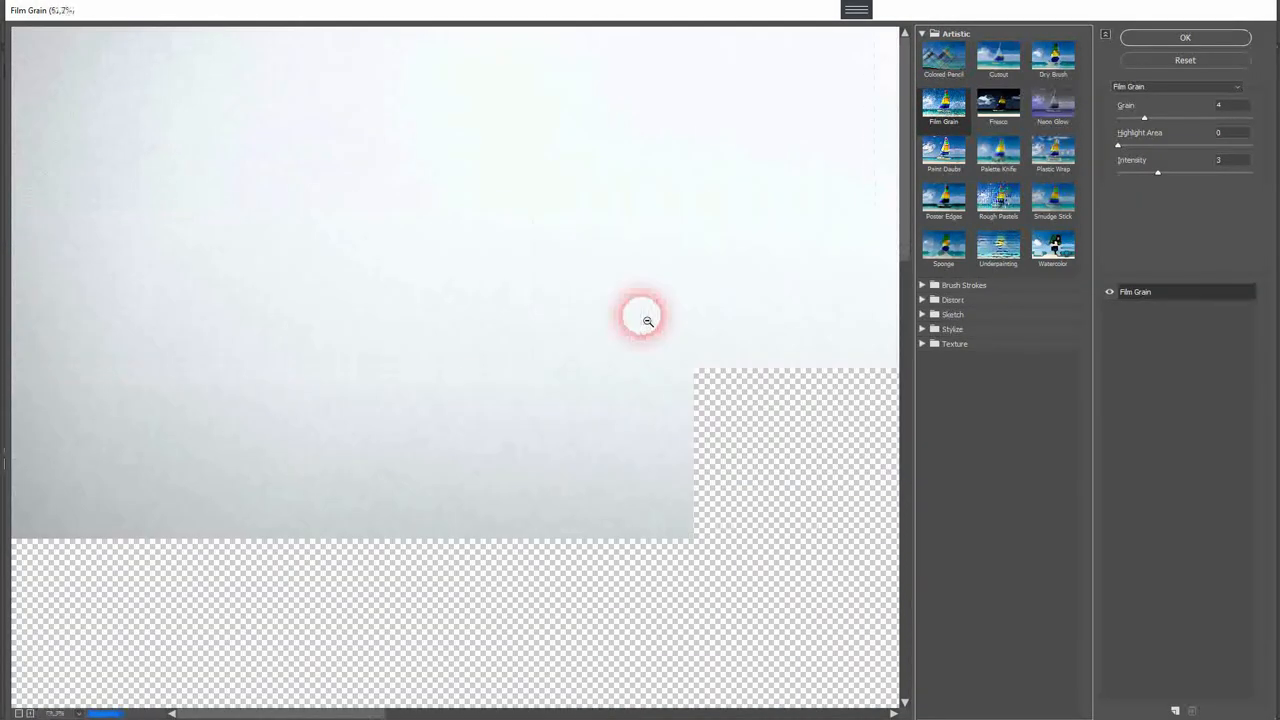
pyautogui.keyDown('alt'); pyautogui.click(648, 320); pyautogui.keyUp('alt')
pyautogui.keyDown('alt'); pyautogui.click(648, 320); pyautogui.keyUp('alt')
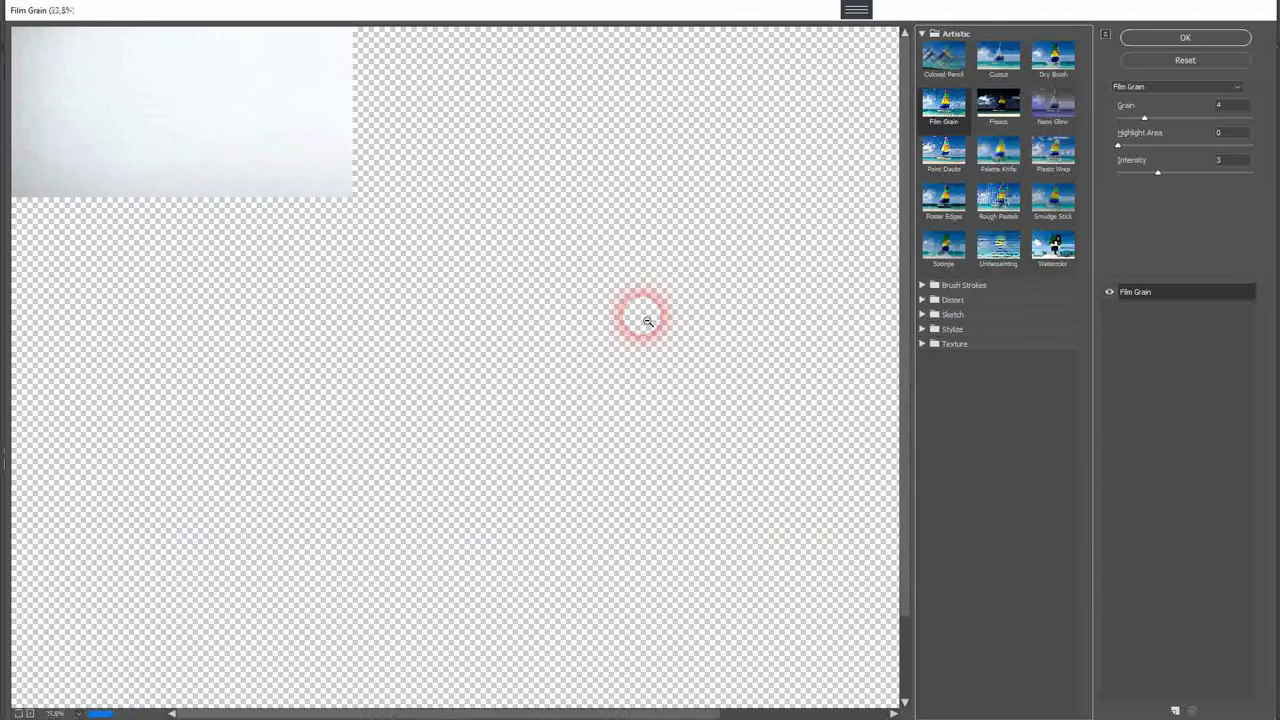
pyautogui.keyDown('alt'); pyautogui.click(648, 320); pyautogui.keyUp('alt')
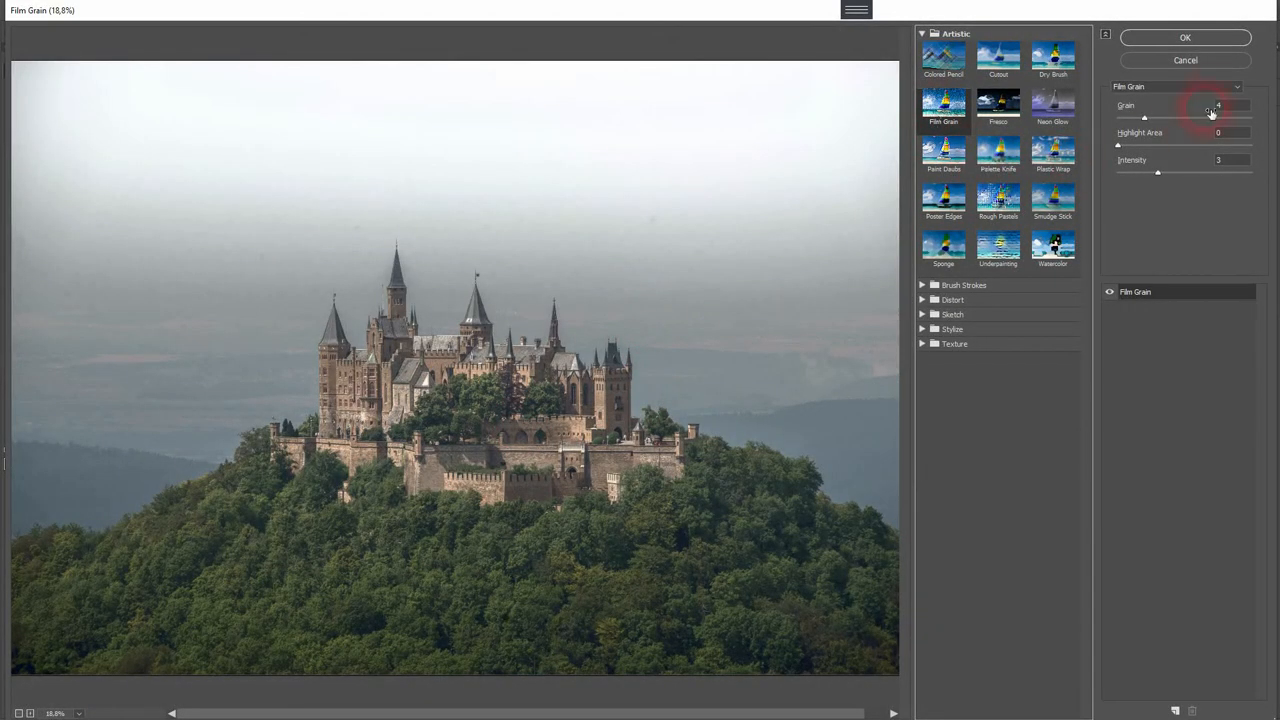
# Apply Film Grain with grain 5, highlight area 0 and intensity 3 to the photo
pyautogui.click(1175, 87)
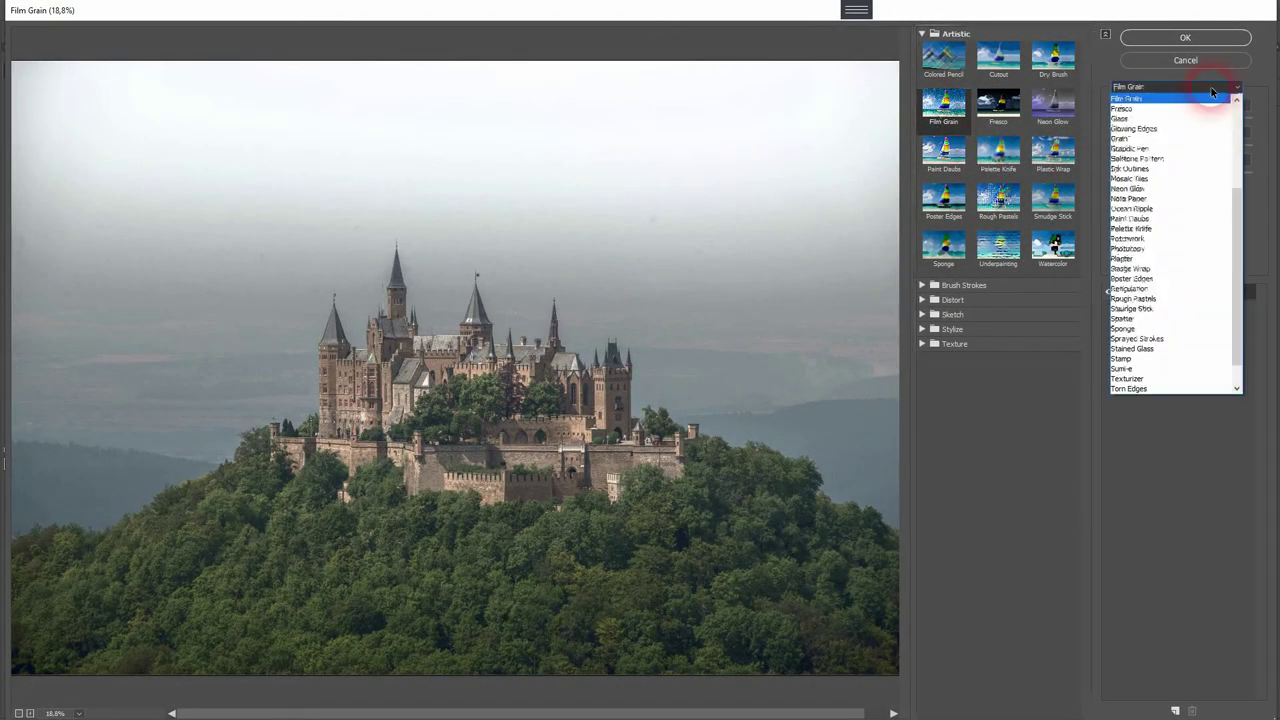
pyautogui.click(1158, 100)
pyautogui.moveTo(1147, 120); pyautogui.dragTo(1150, 120)
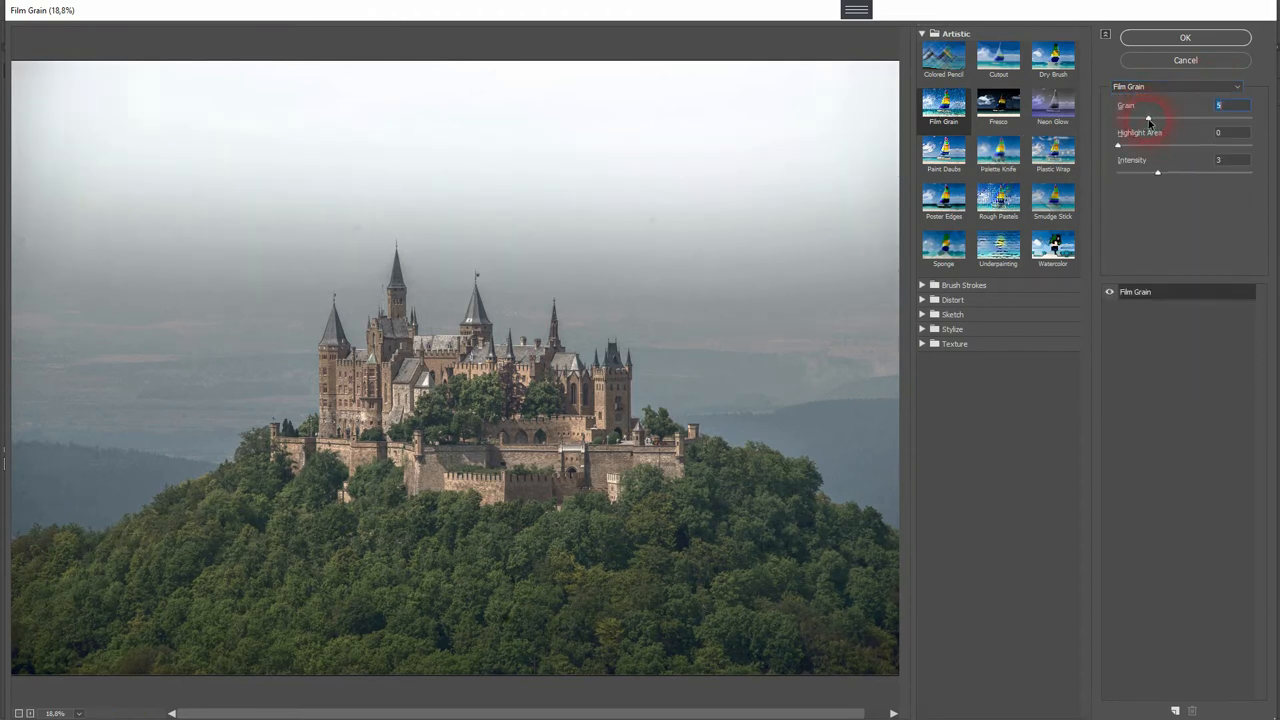
pyautogui.click(1158, 173)
pyautogui.click(1185, 38)
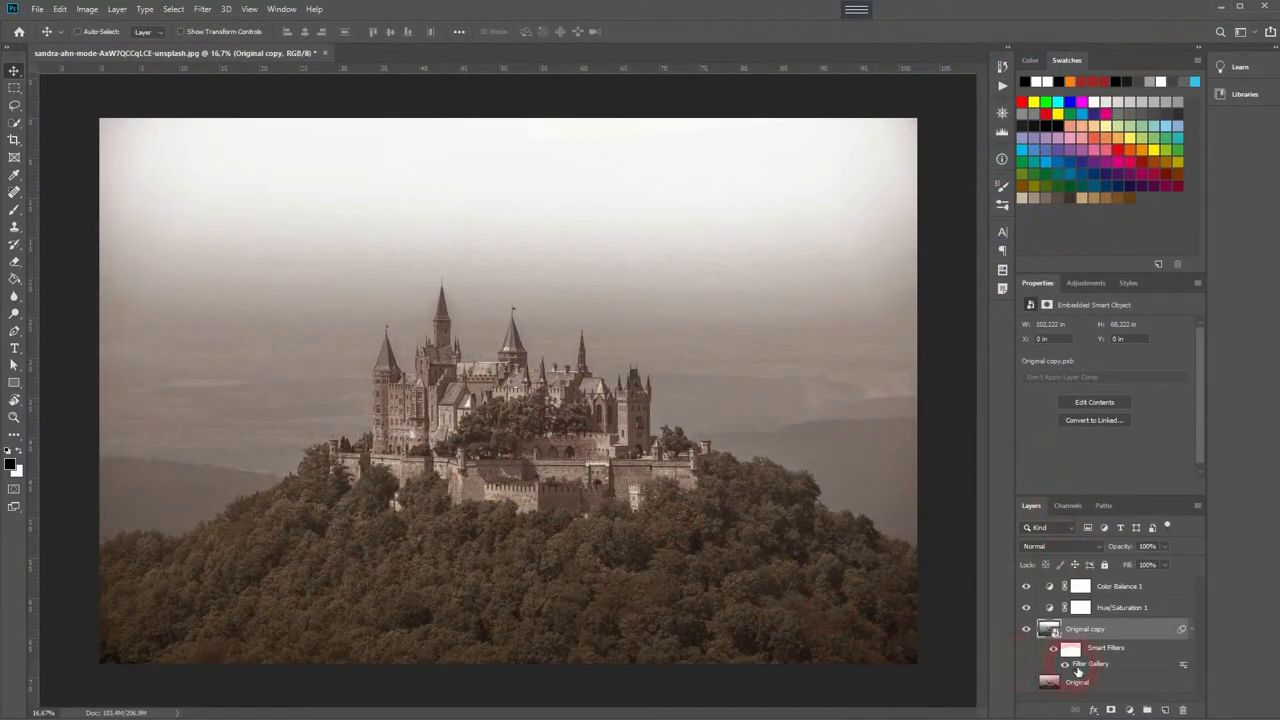
pyautogui.click(1066, 665)
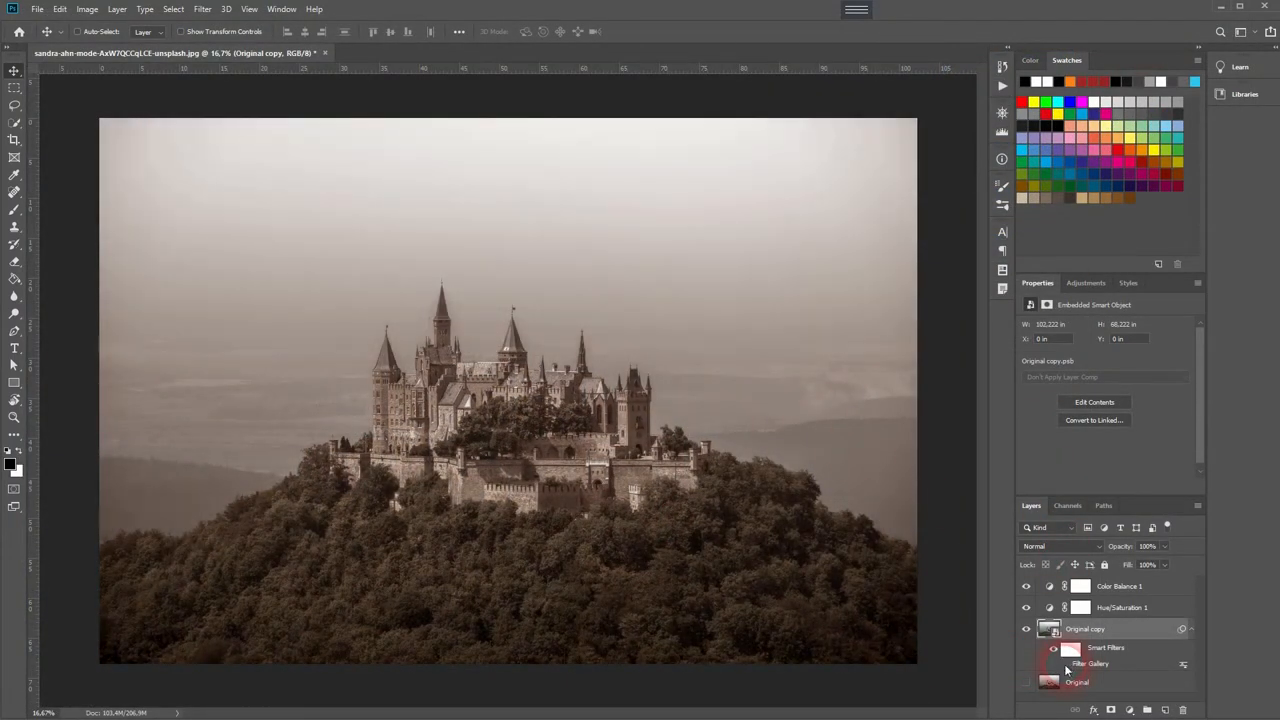
pyautogui.click(1066, 665)
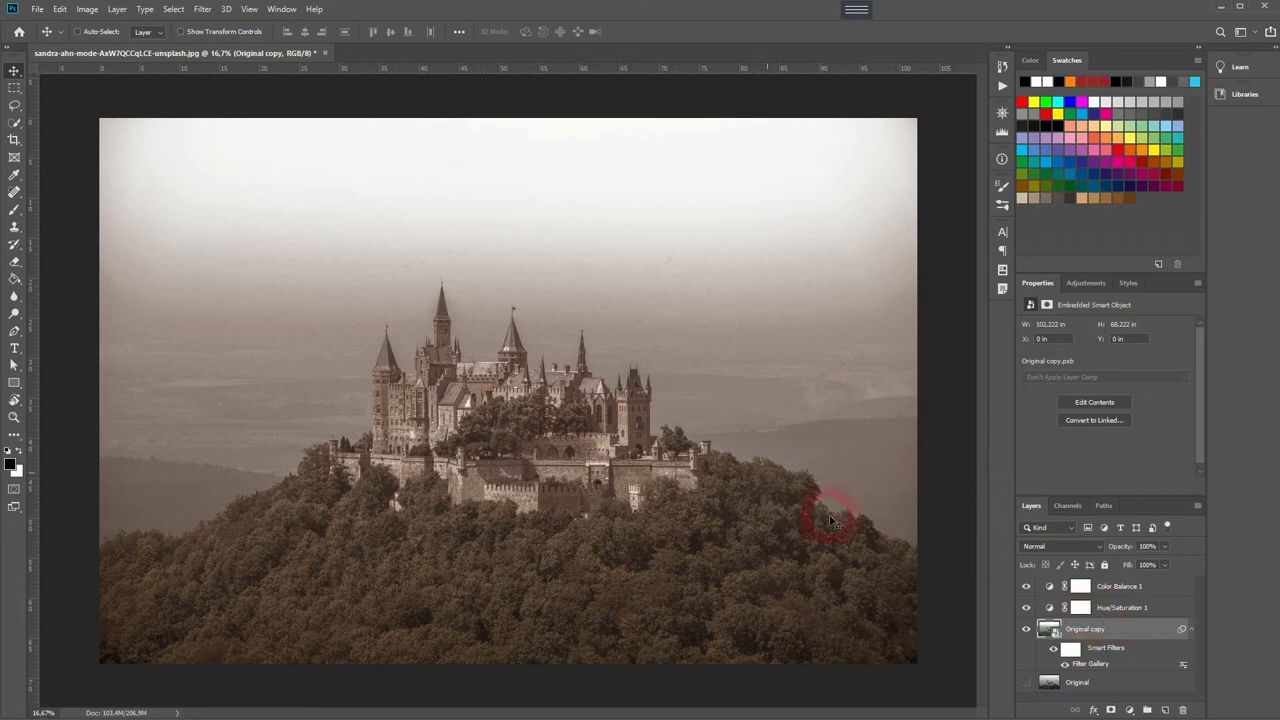
# Apply a Lens Correction Custom vignette of amount -61 and midpoint +29 to darken the edges
pyautogui.click(203, 9)
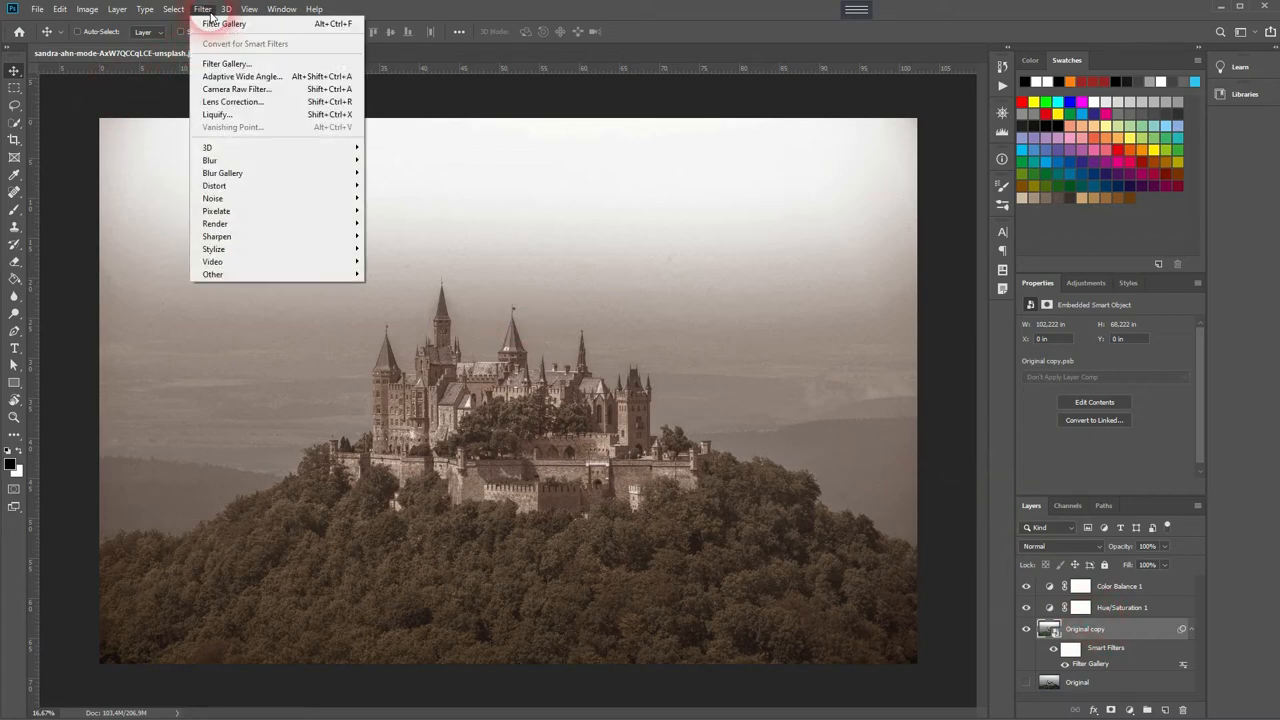
pyautogui.click(230, 101)
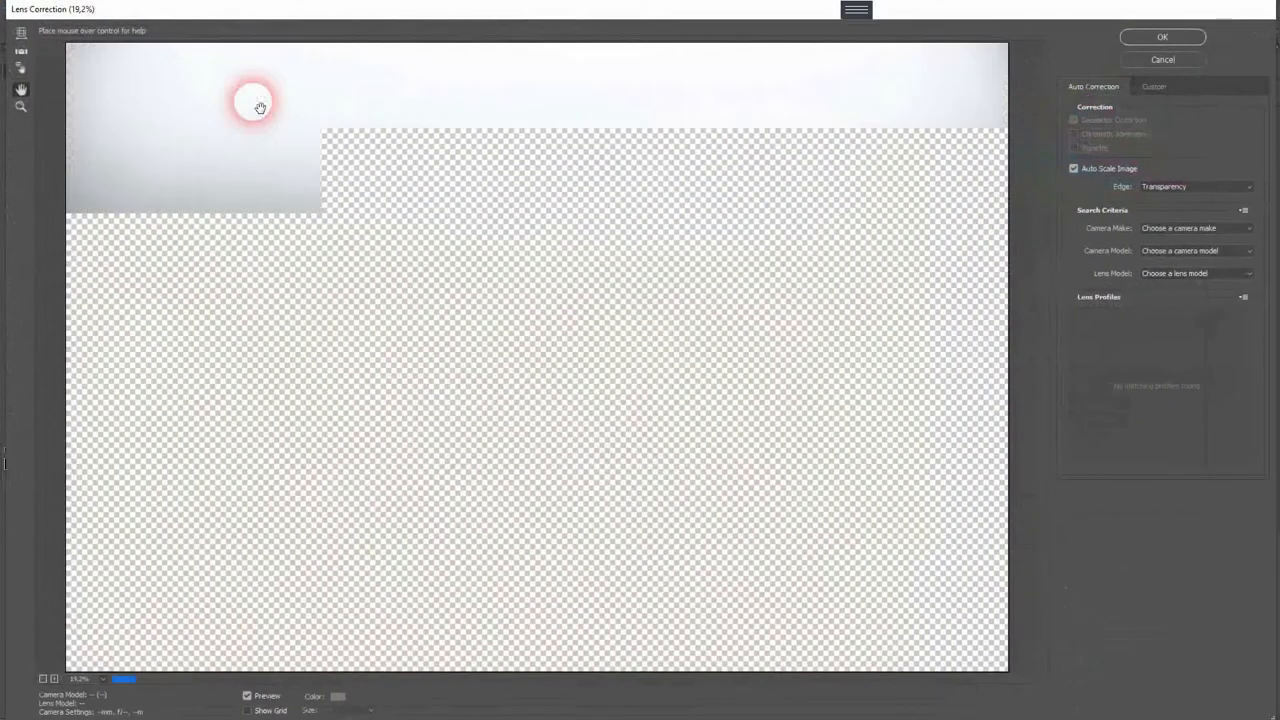
pyautogui.click(1155, 89)
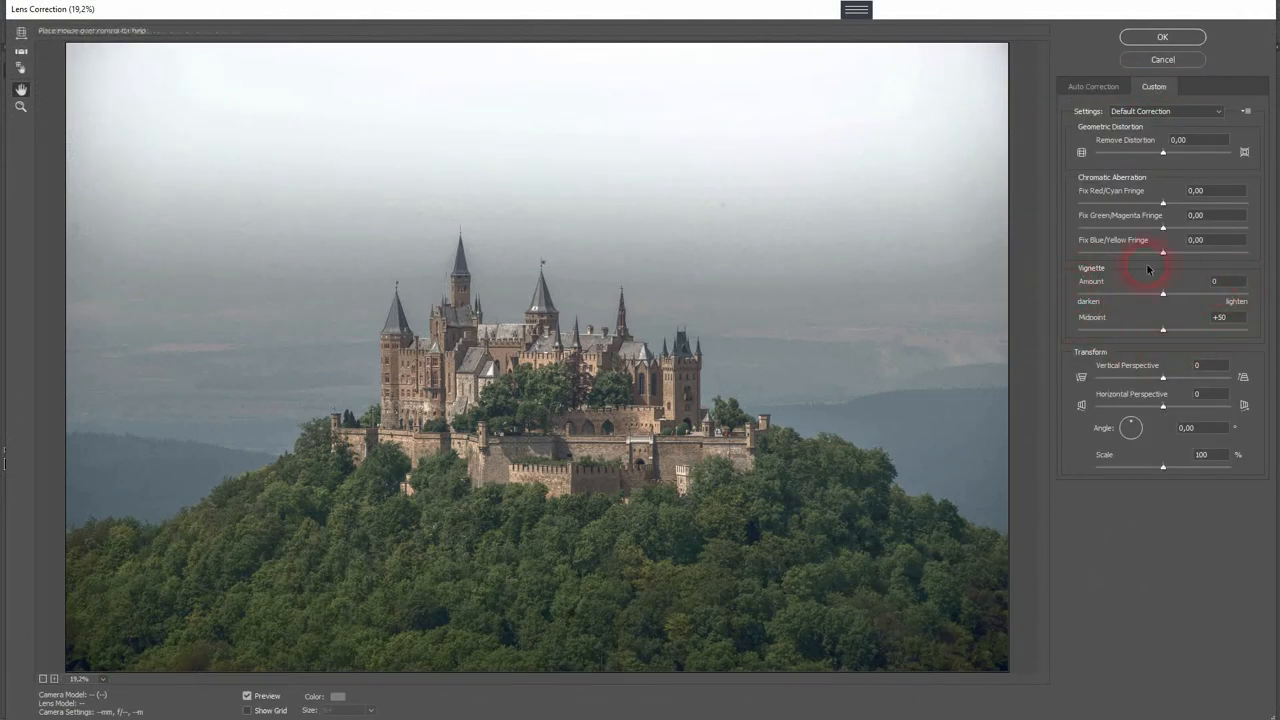
pyautogui.moveTo(1163, 294)
pyautogui.mouseDown()
pyautogui.moveTo(1112, 298)
pyautogui.moveTo(1134, 331)
pyautogui.moveTo(1112, 333)
pyautogui.mouseUp()
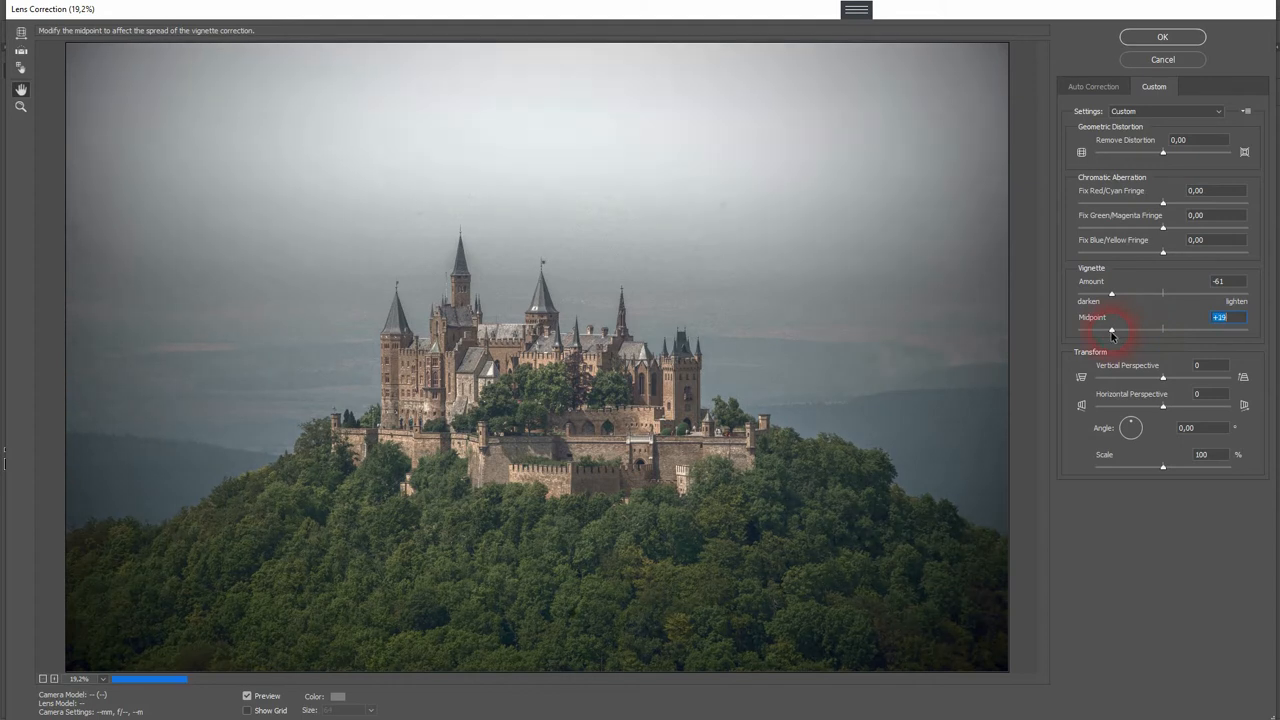
pyautogui.click(1163, 37)
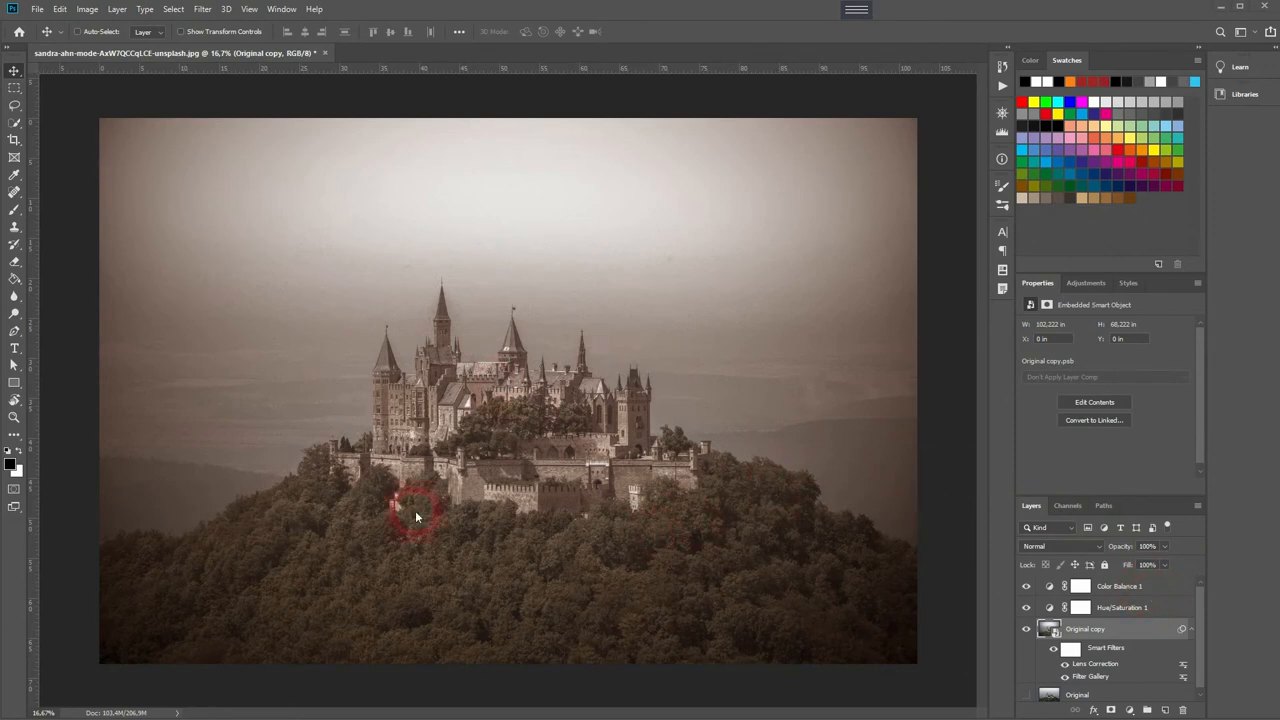
# Place the paper texture image and scale it up to cover the whole photo
pyautogui.click(668, 370)
pyautogui.moveTo(543, 390); pyautogui.dragTo(918, 365)
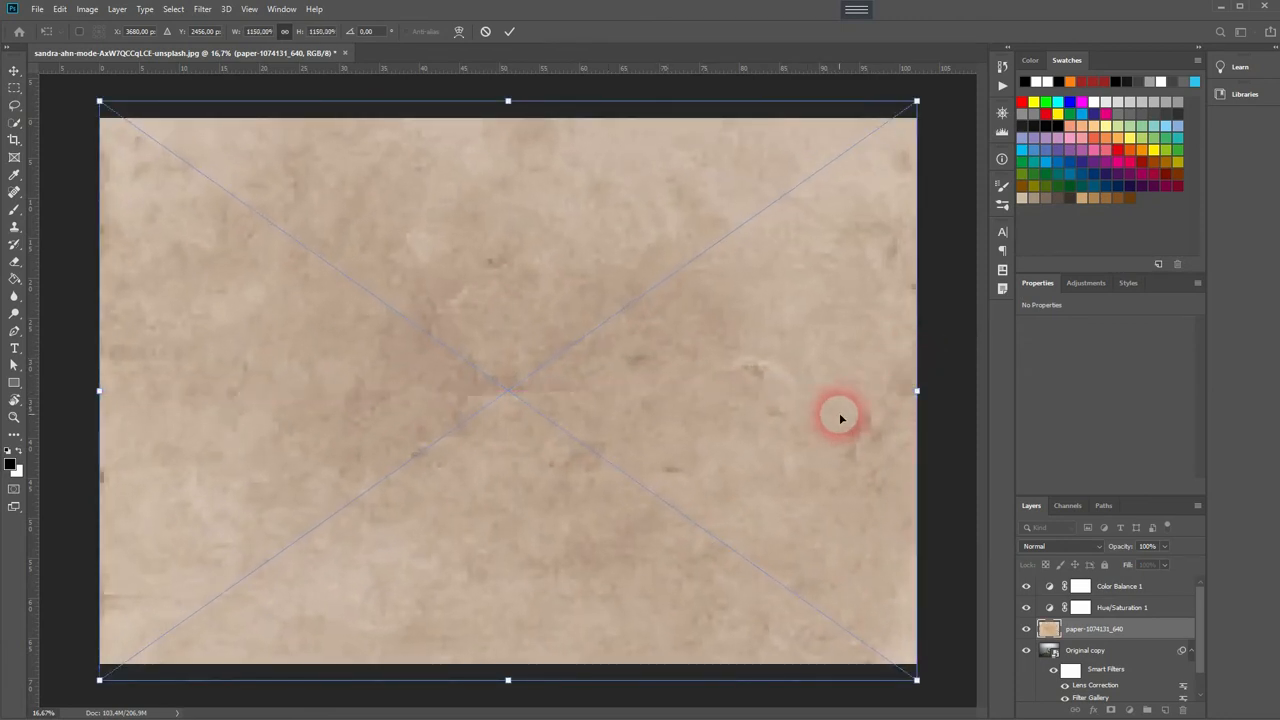
pyautogui.press('Return')
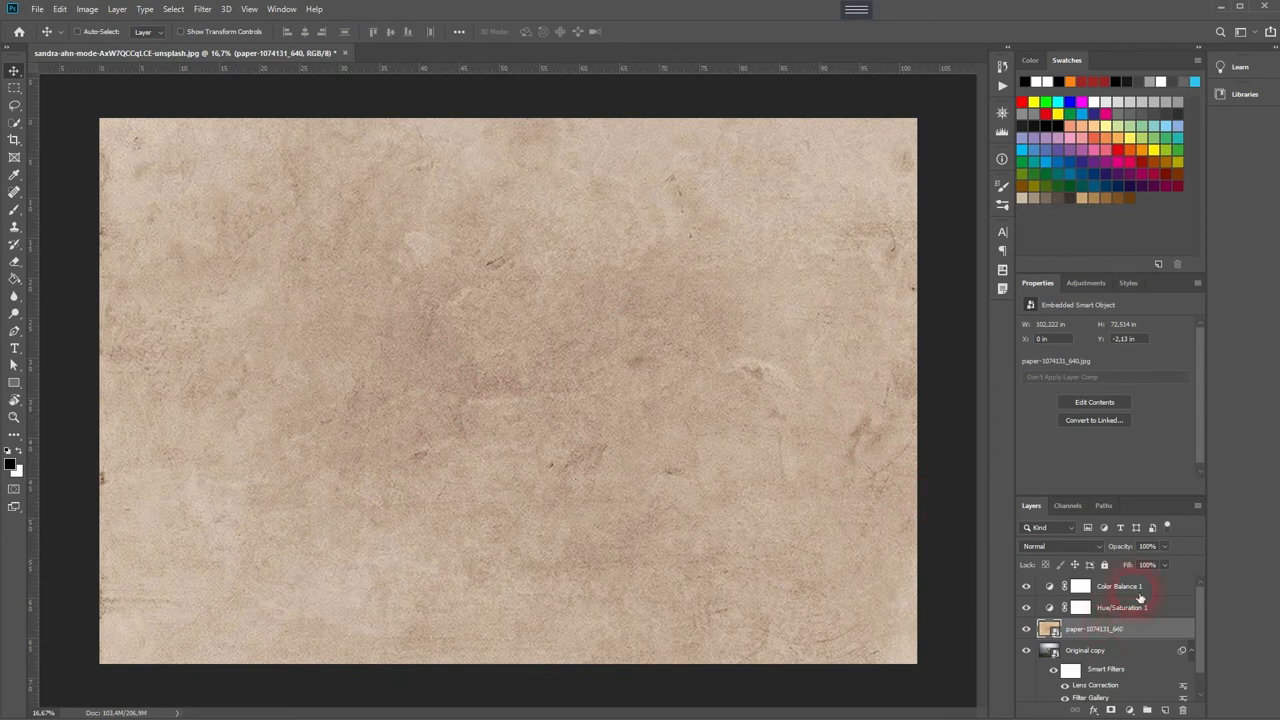
# Try Overlay at about 37% opacity, then switch the paper layer's blend mode to Soft Light
pyautogui.click(1080, 546)
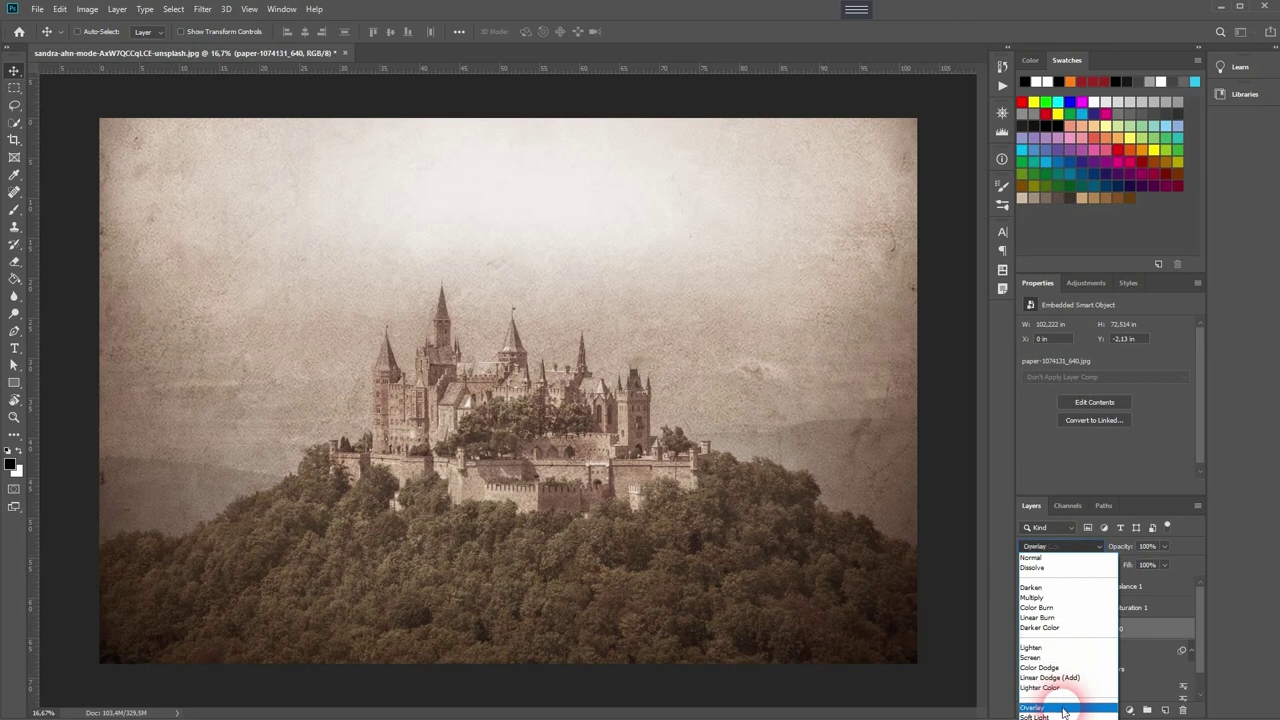
pyautogui.click(1064, 708)
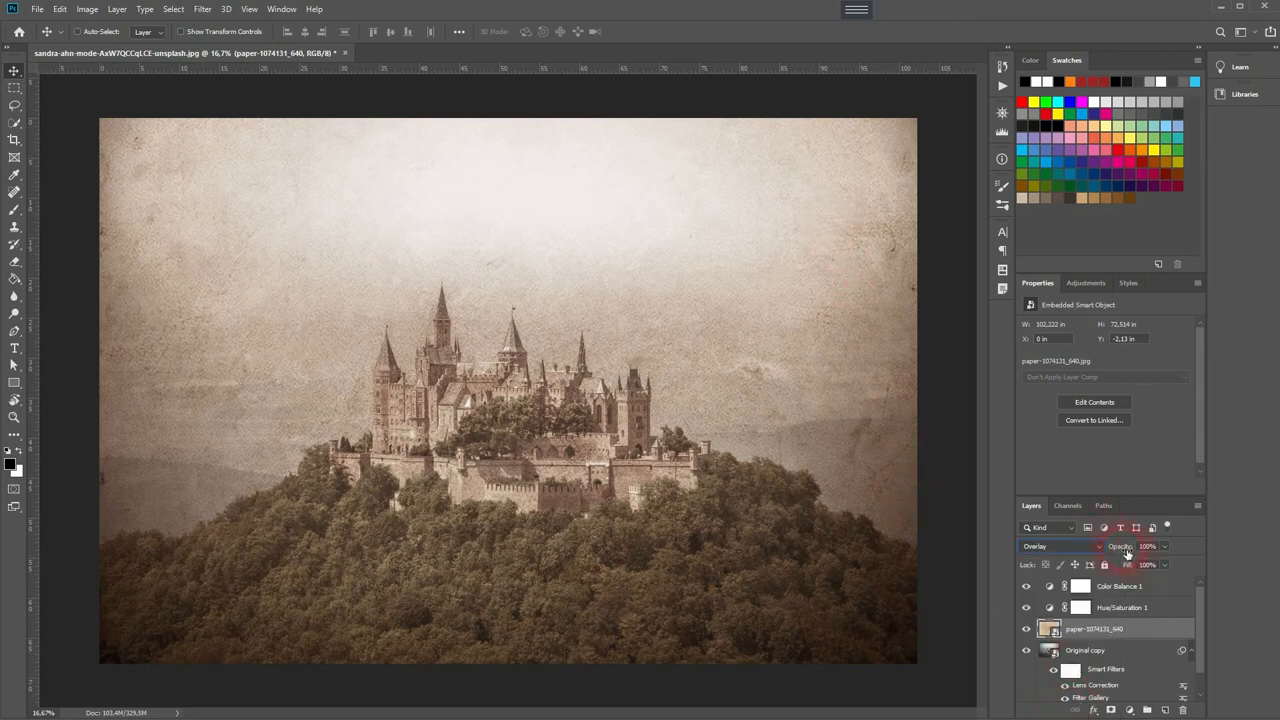
pyautogui.moveTo(1122, 547); pyautogui.dragTo(1090, 553)
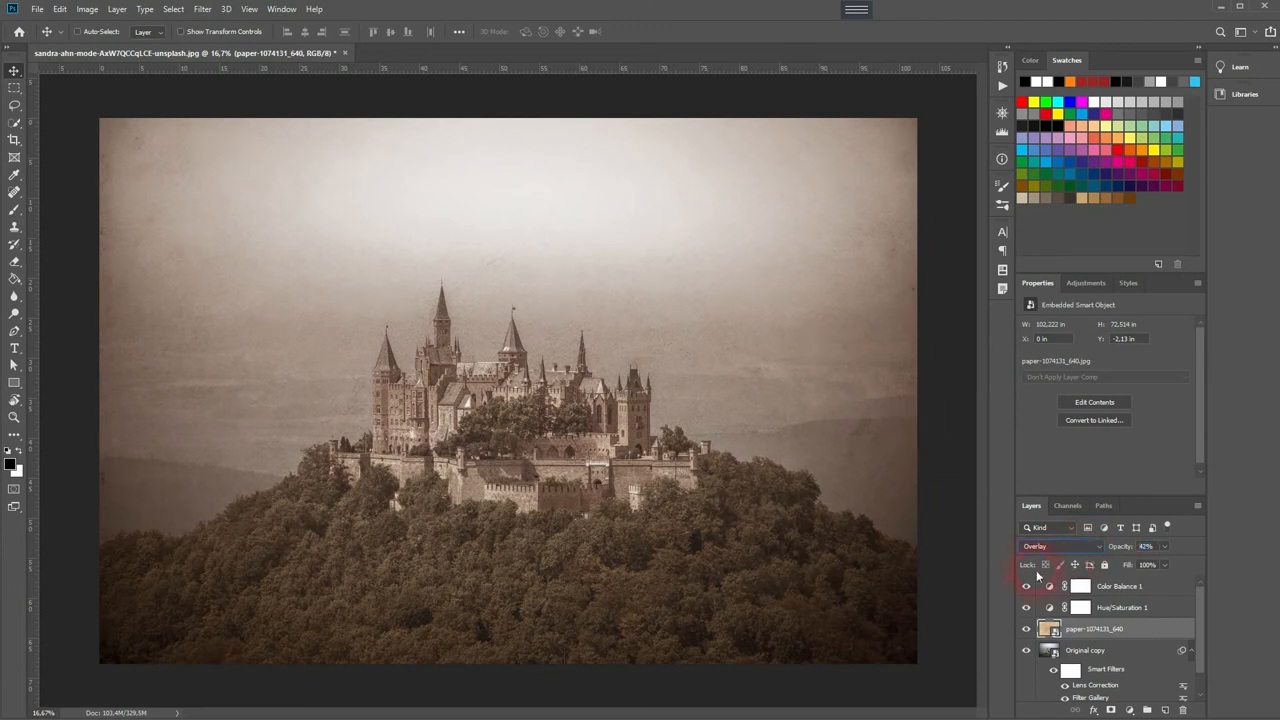
pyautogui.click(1060, 546)
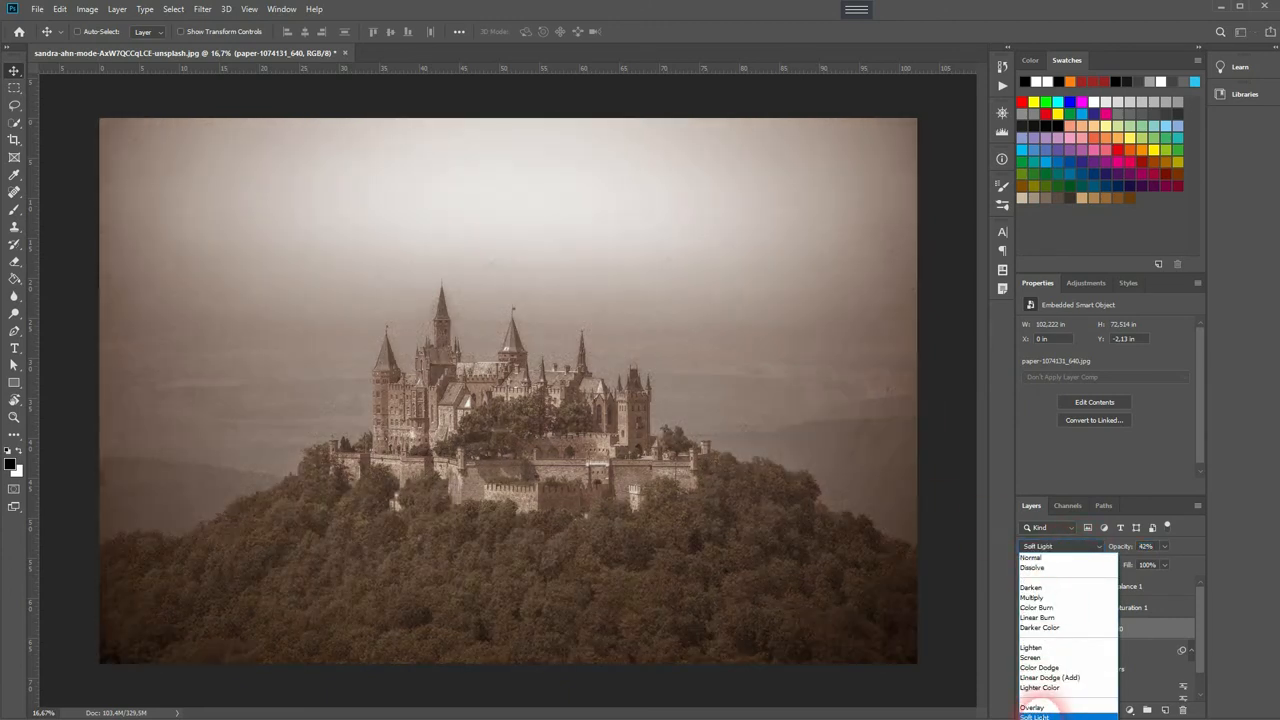
pyautogui.click(1035, 712)
# Scrub the paper layer's opacity through 50%, 100% and 70% before settling at 53%
pyautogui.moveTo(1120, 548); pyautogui.dragTo(1132, 551)
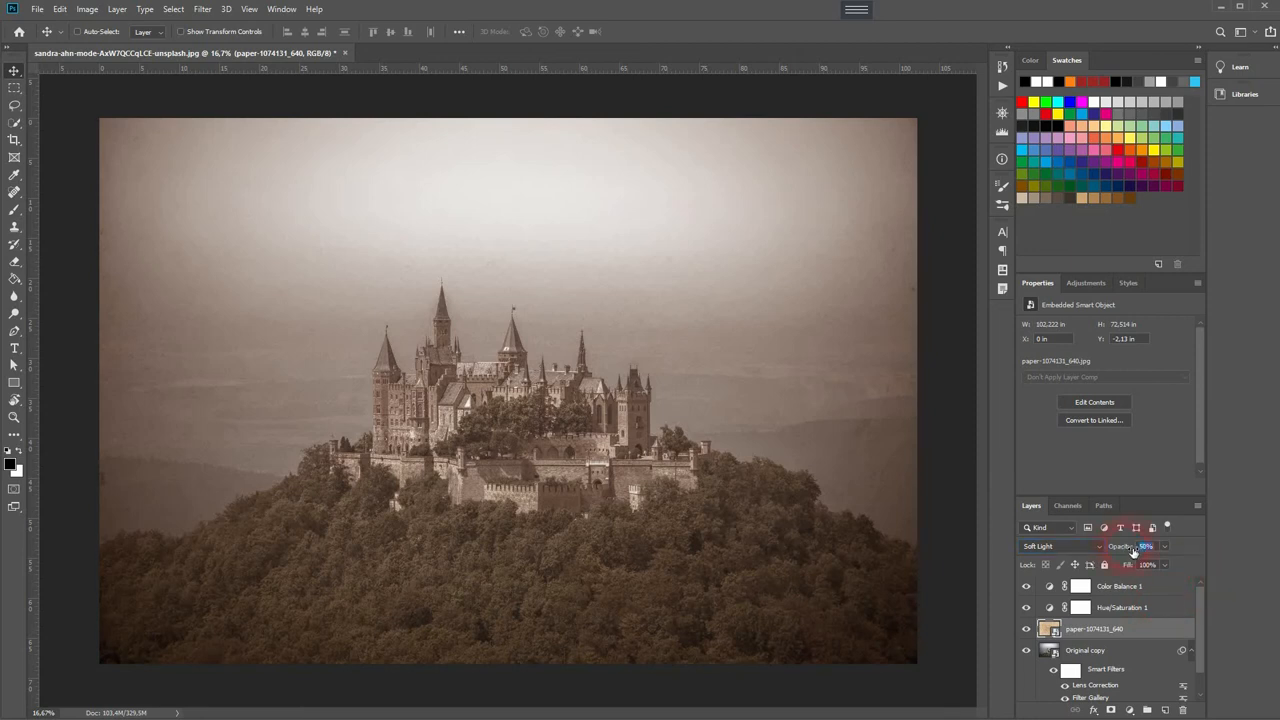
pyautogui.write('100')
pyautogui.press('Return')
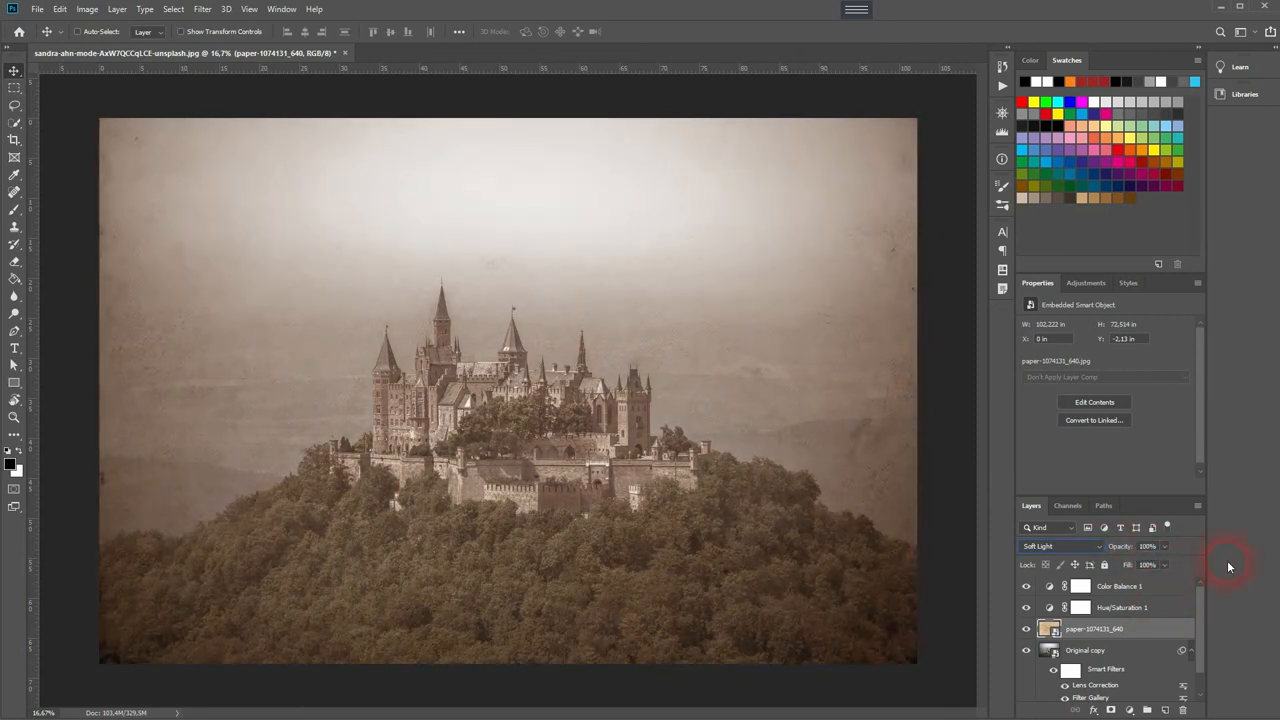
pyautogui.moveTo(1128, 547); pyautogui.dragTo(1102, 562)
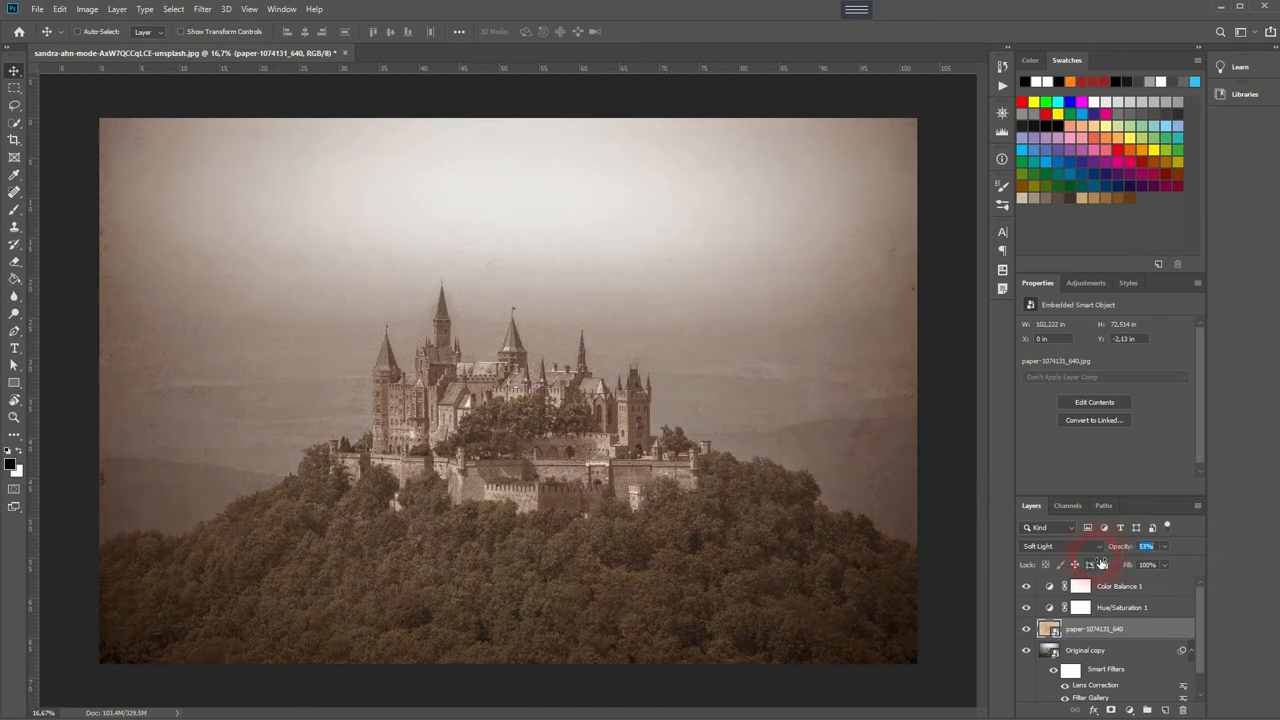
pyautogui.moveTo(1102, 562); pyautogui.dragTo(1102, 562)
pyautogui.scroll(-2, 1197, 623)
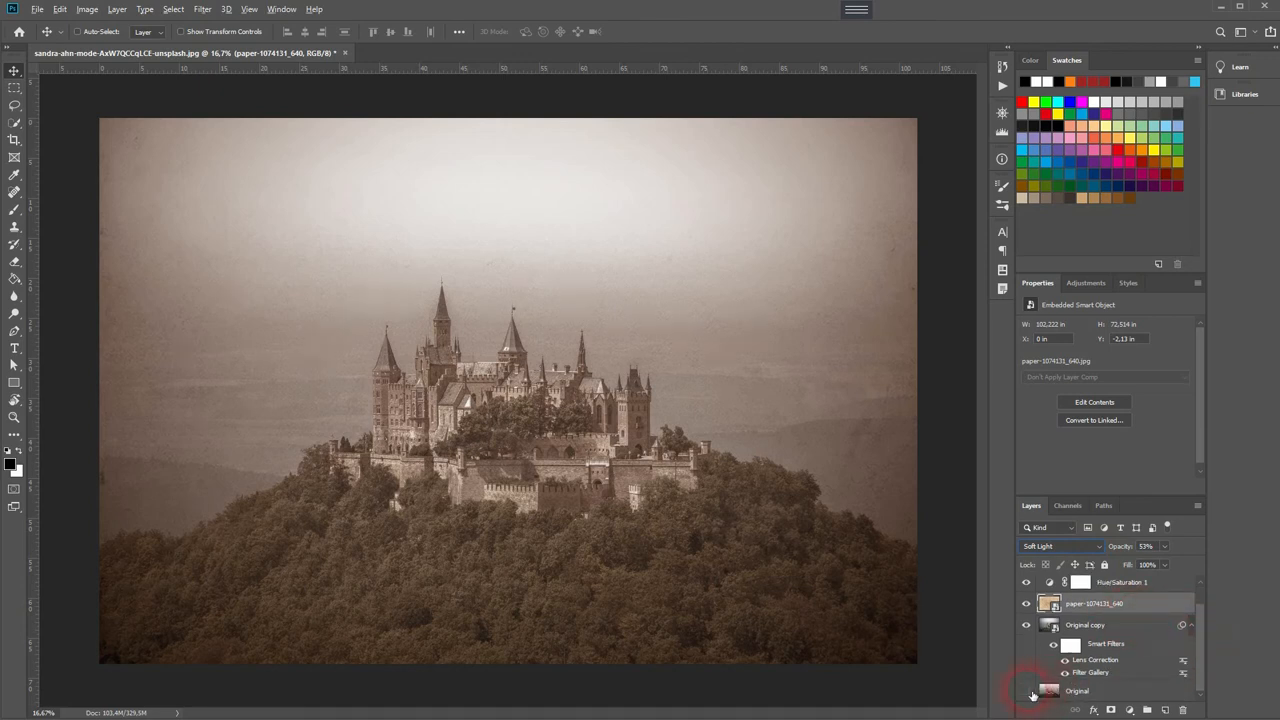
pyautogui.keyDown('alt'); pyautogui.click(1027, 692); pyautogui.keyUp('alt')
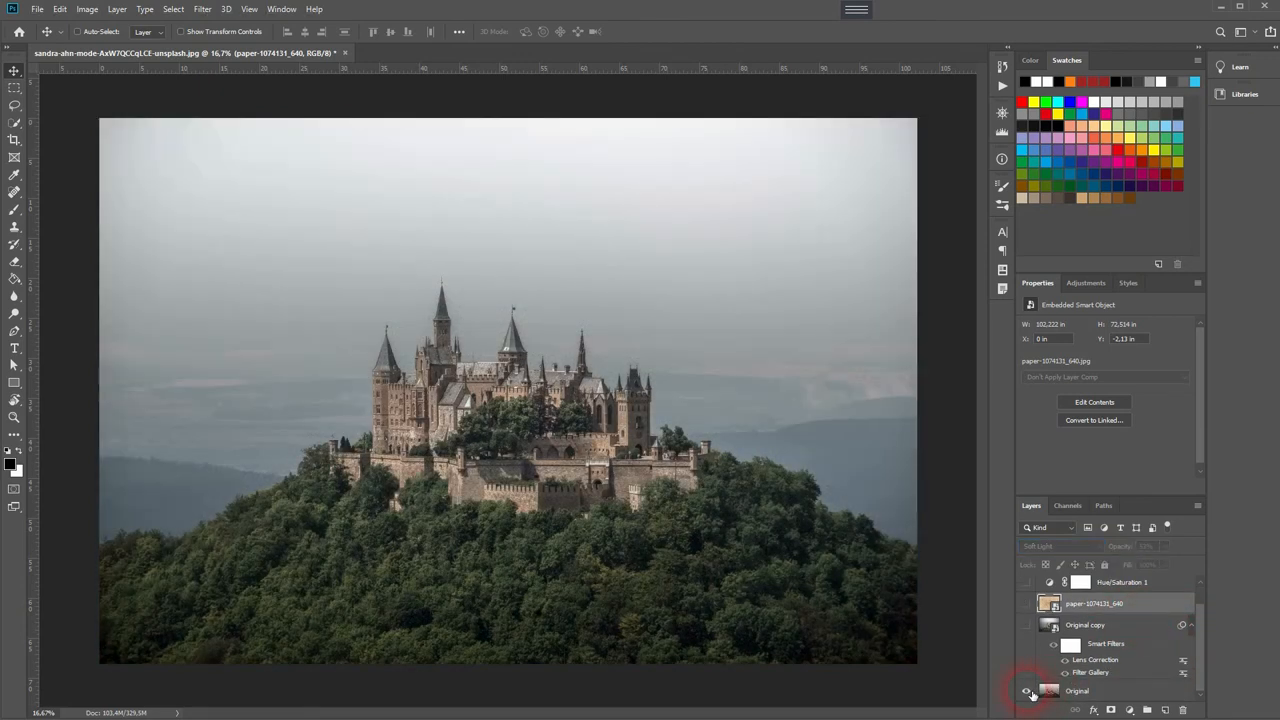
pyautogui.keyDown('alt'); pyautogui.click(1027, 692); pyautogui.keyUp('alt')
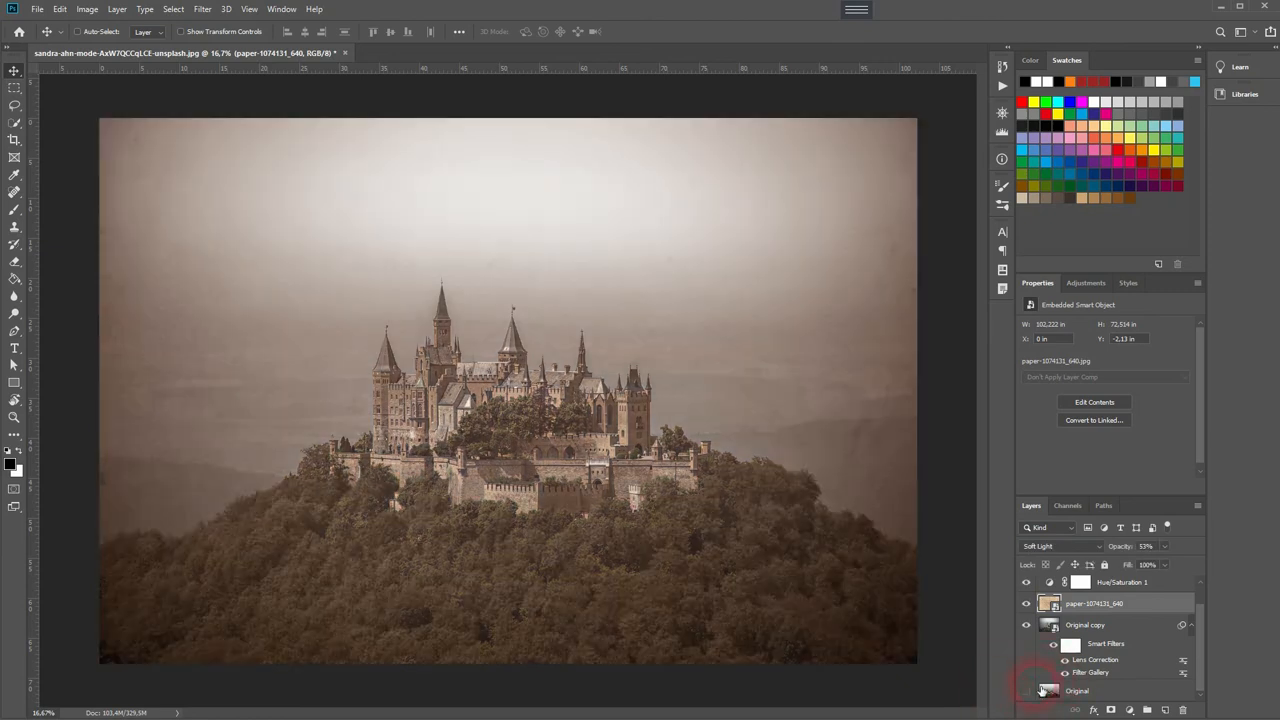